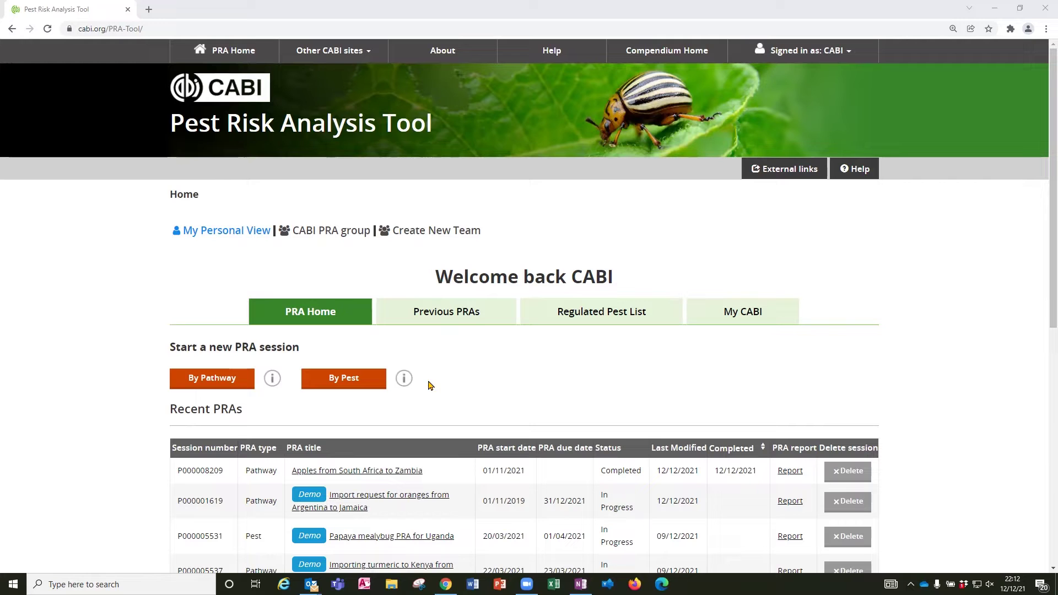
scroll(479, 401, "down", 2)
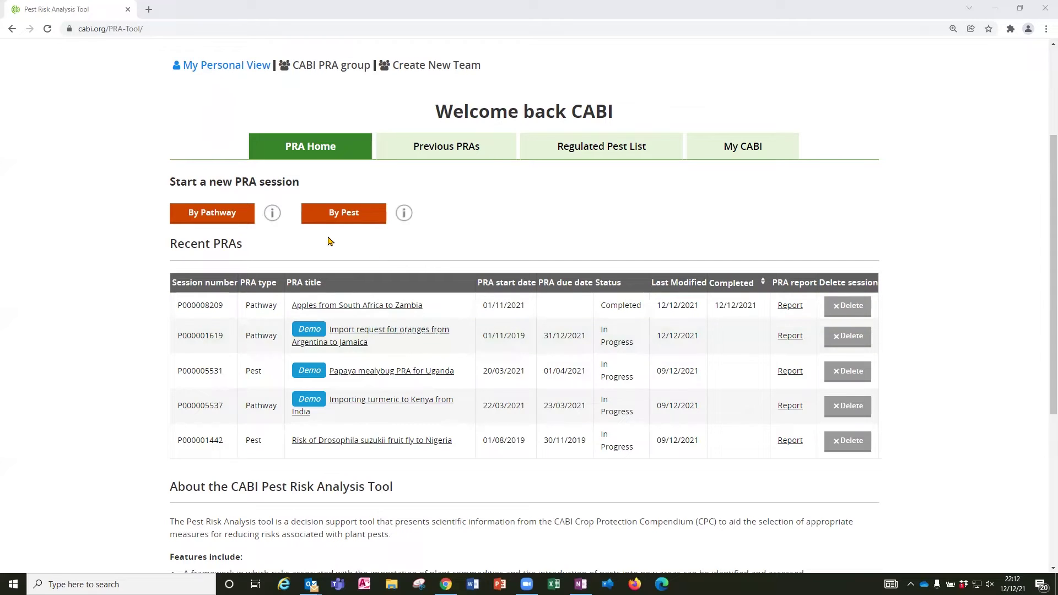
- Start a pathway PRA titled 'Importing apples from South Africa to Zambia'
left_click(196, 217)
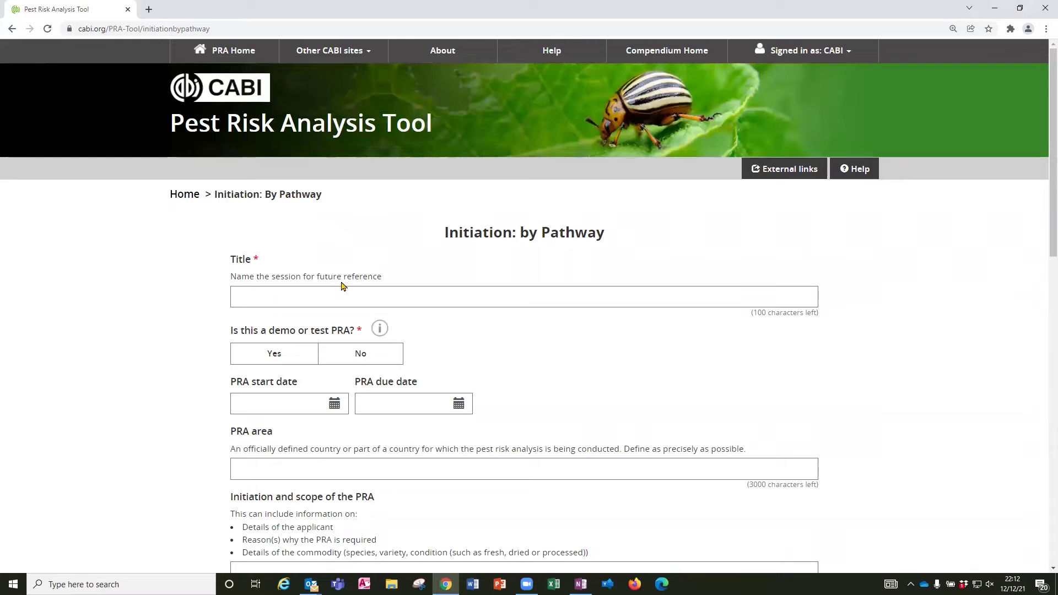
left_click(269, 296)
type("Importing apples from South Africa to Zambia")
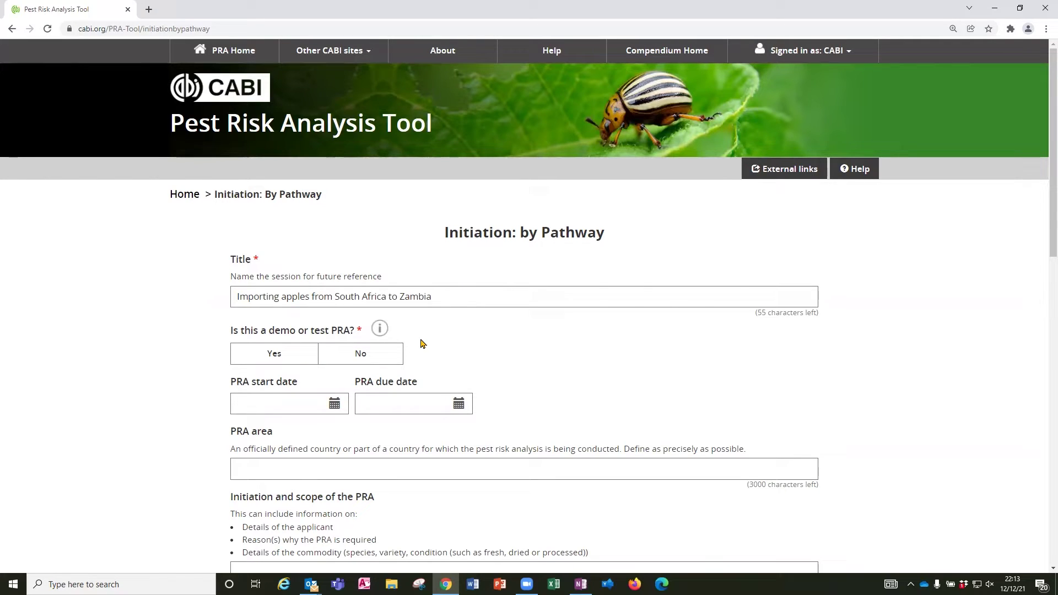
- Mark it as a demo PRA running from 12 Dec 2021 to 31 Dec 2021
left_click(295, 356)
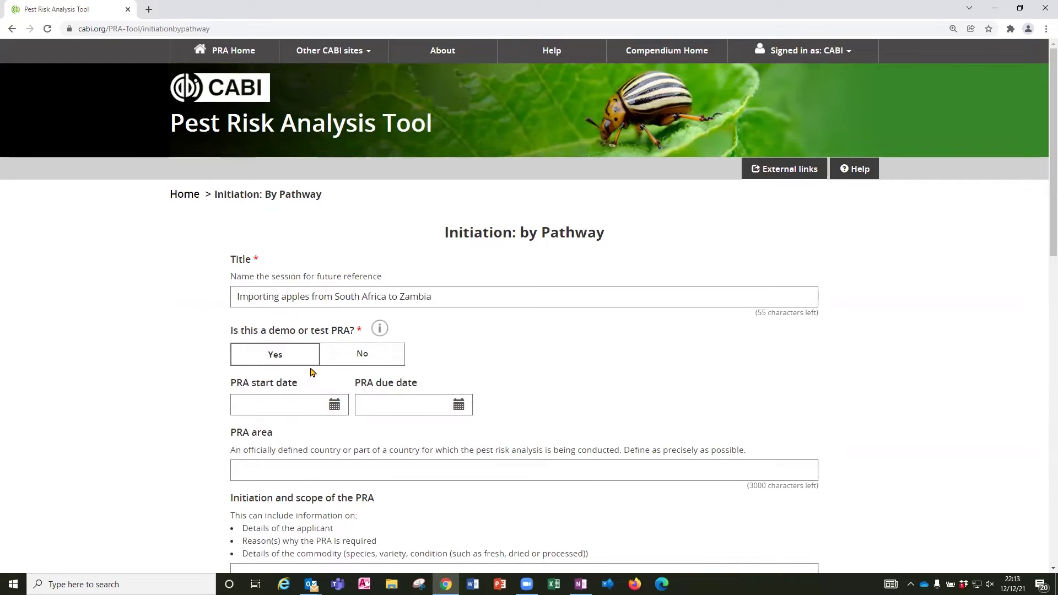
left_click(334, 405)
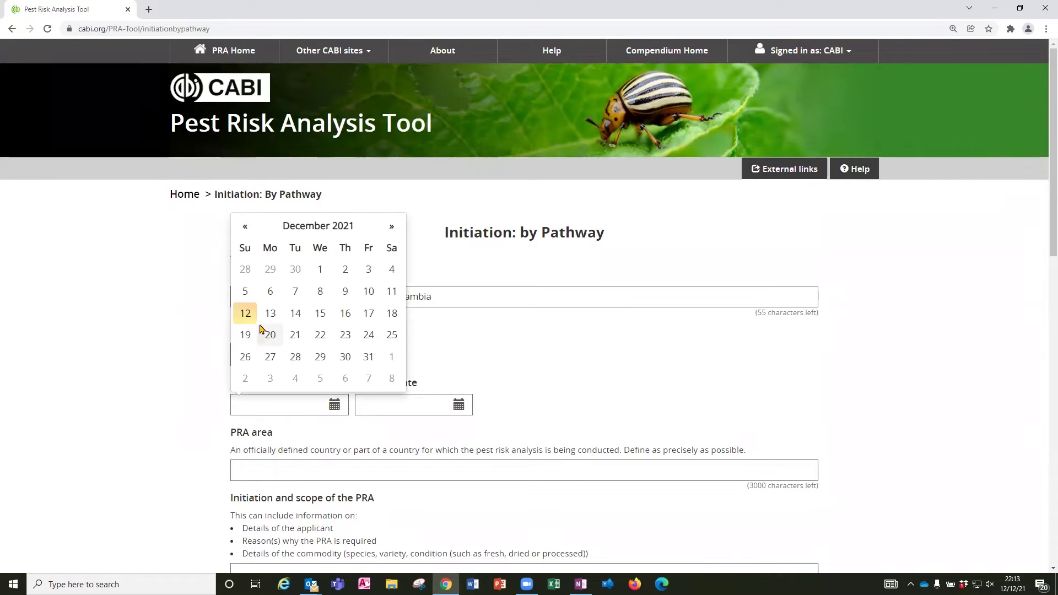
left_click(245, 313)
left_click(456, 406)
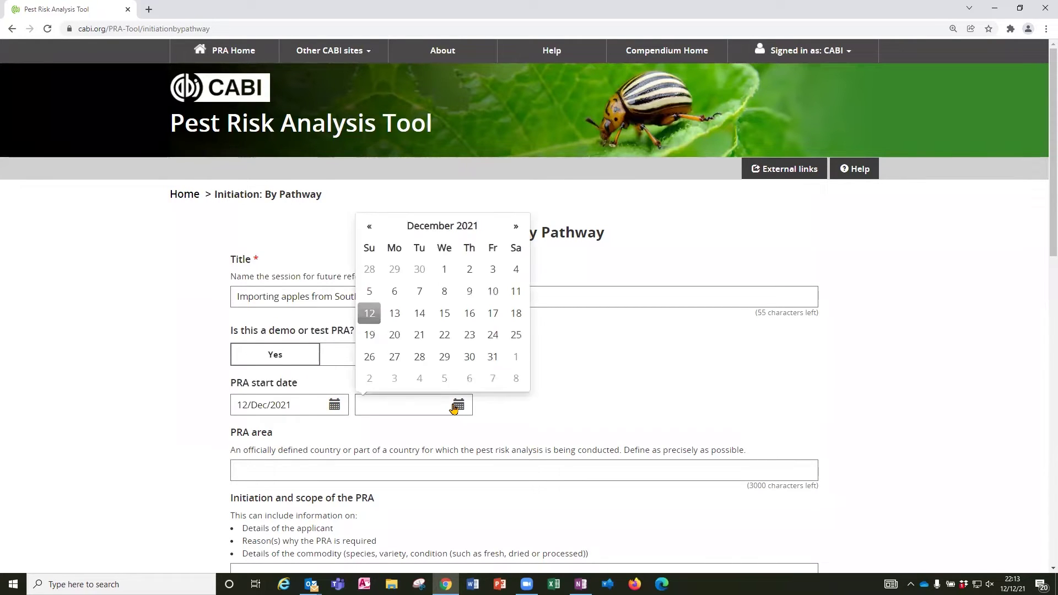
left_click(493, 354)
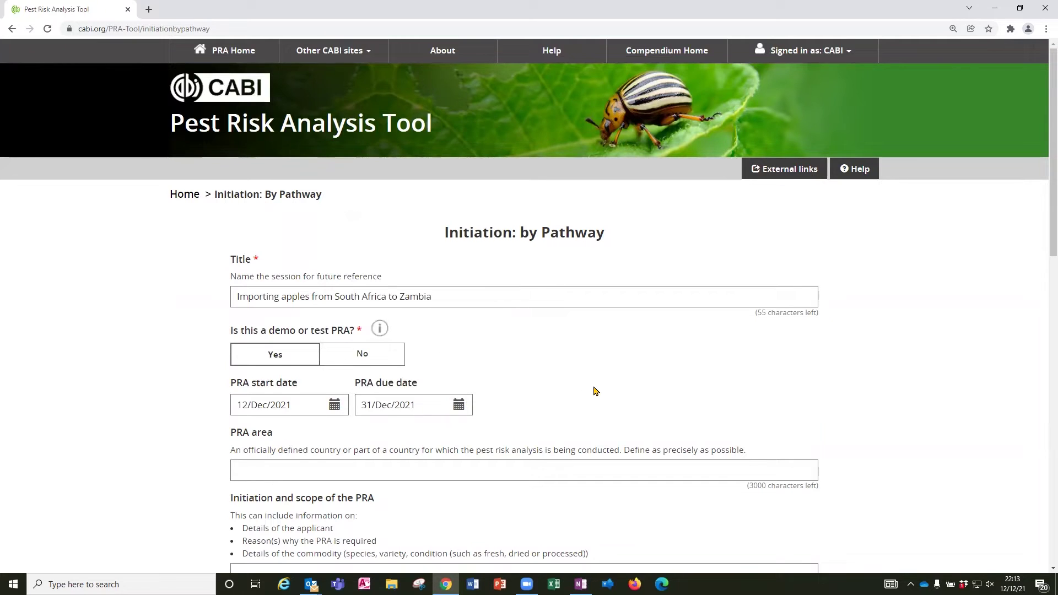
scroll(592, 390, "down", 2)
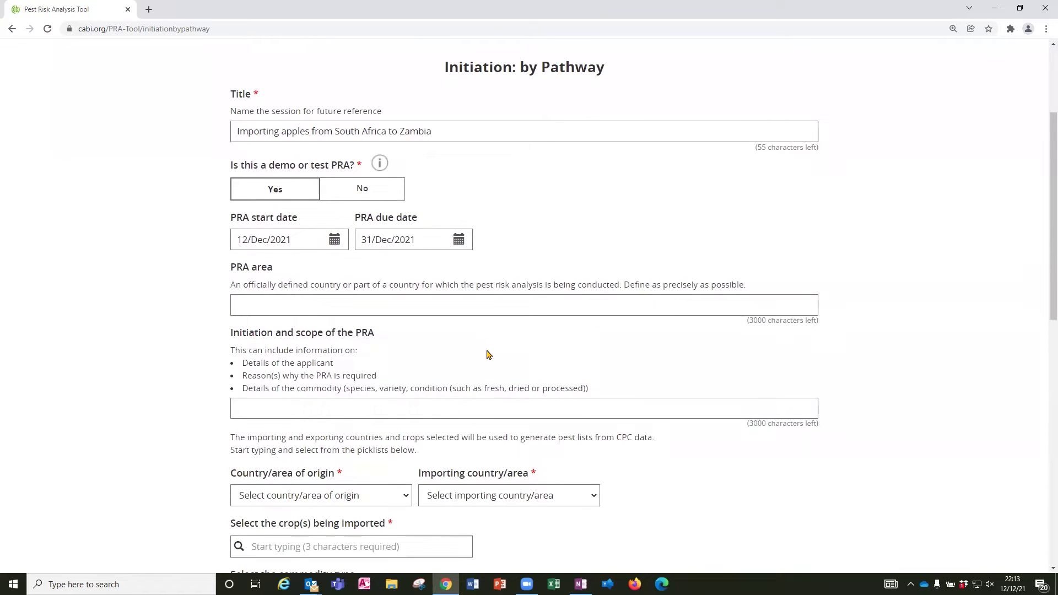
scroll(486, 354, "down", 1)
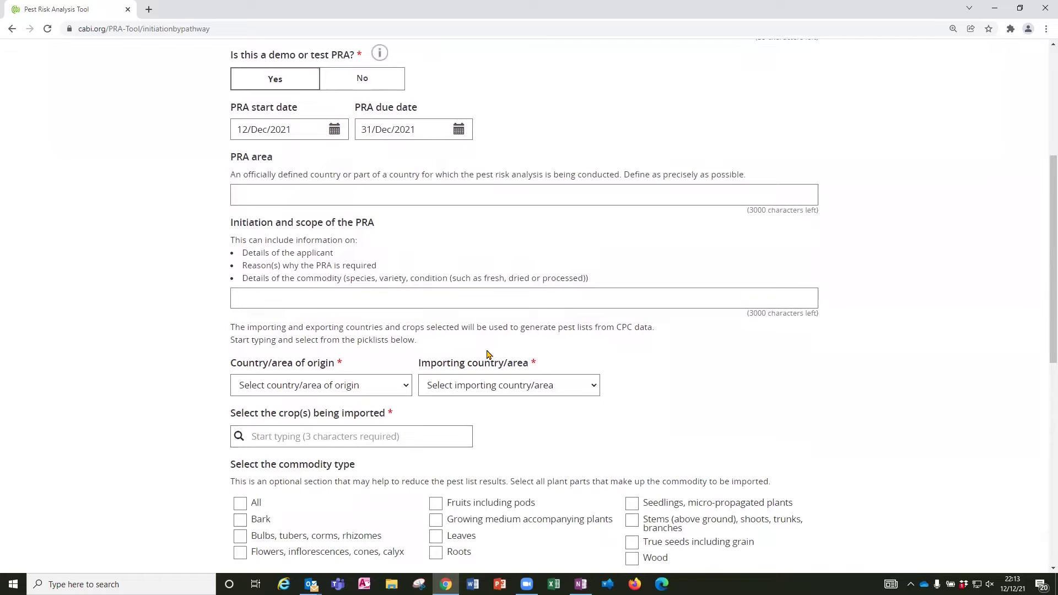
scroll(538, 302, "down", 1)
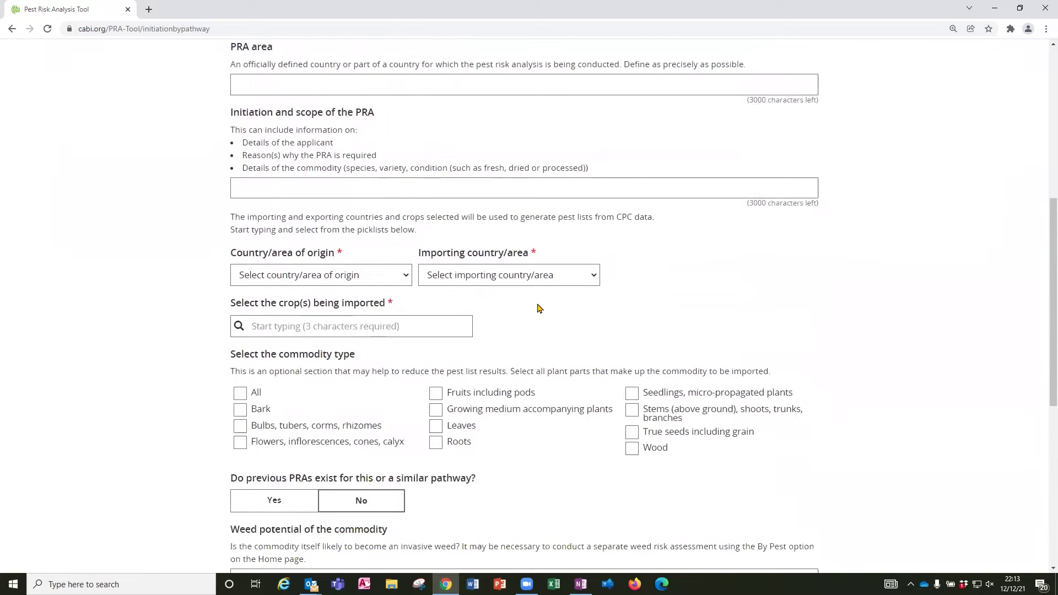
scroll(538, 308, "down", 1)
- Set South Africa as the origin country and Zambia as the importing country
left_click(406, 223)
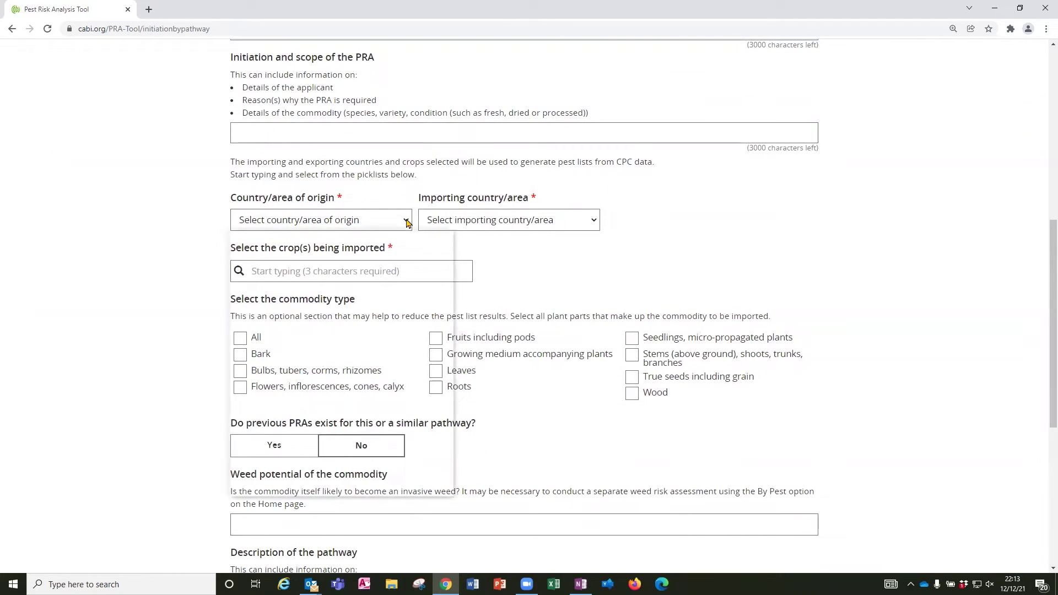
scroll(356, 432, "down", 1)
scroll(358, 432, "down", 4)
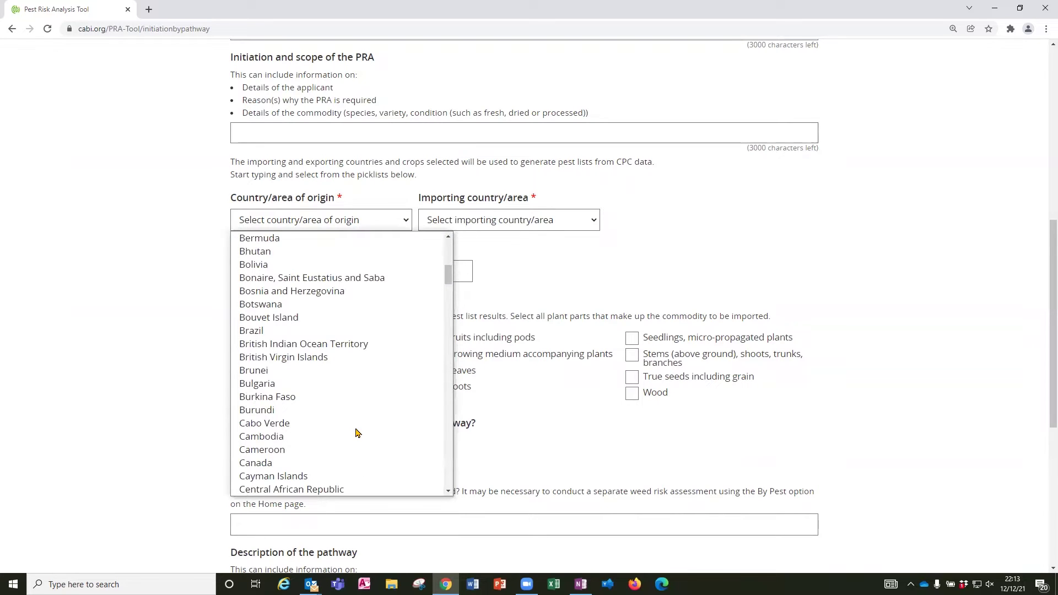
type("south")
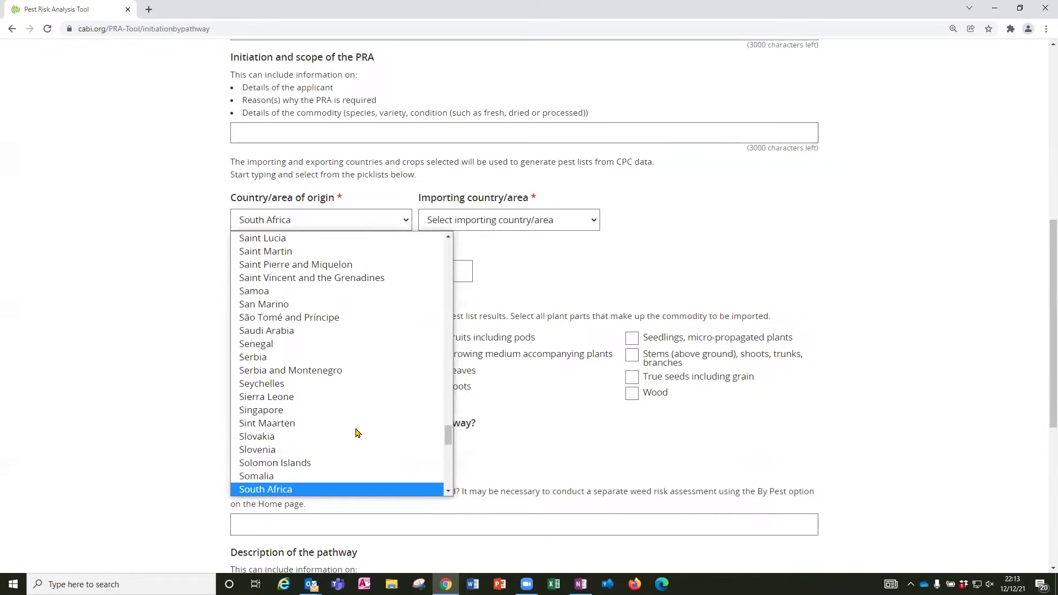
left_click(295, 491)
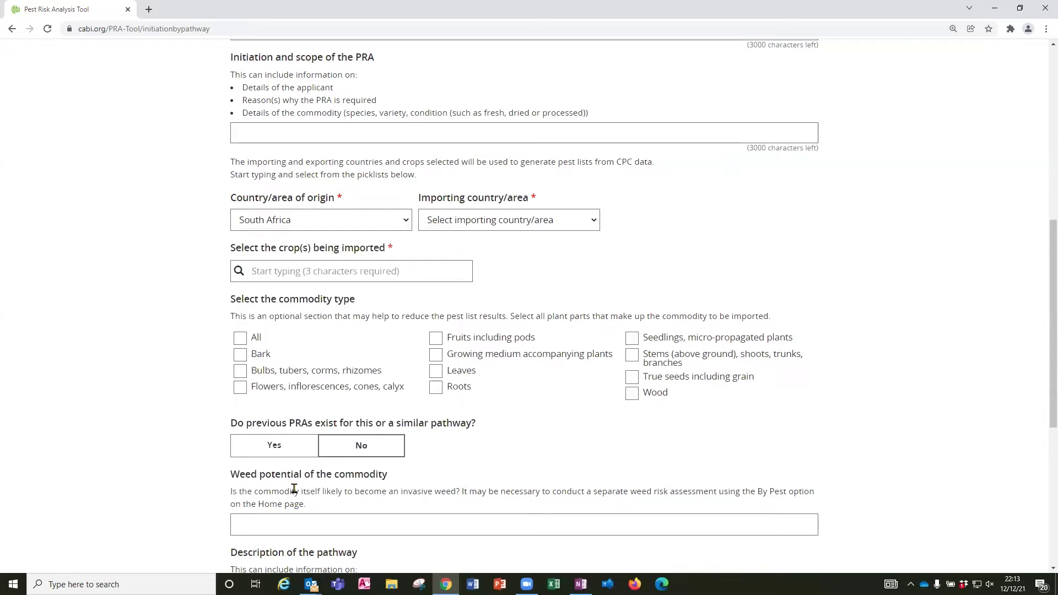
left_click(489, 220)
key("z")
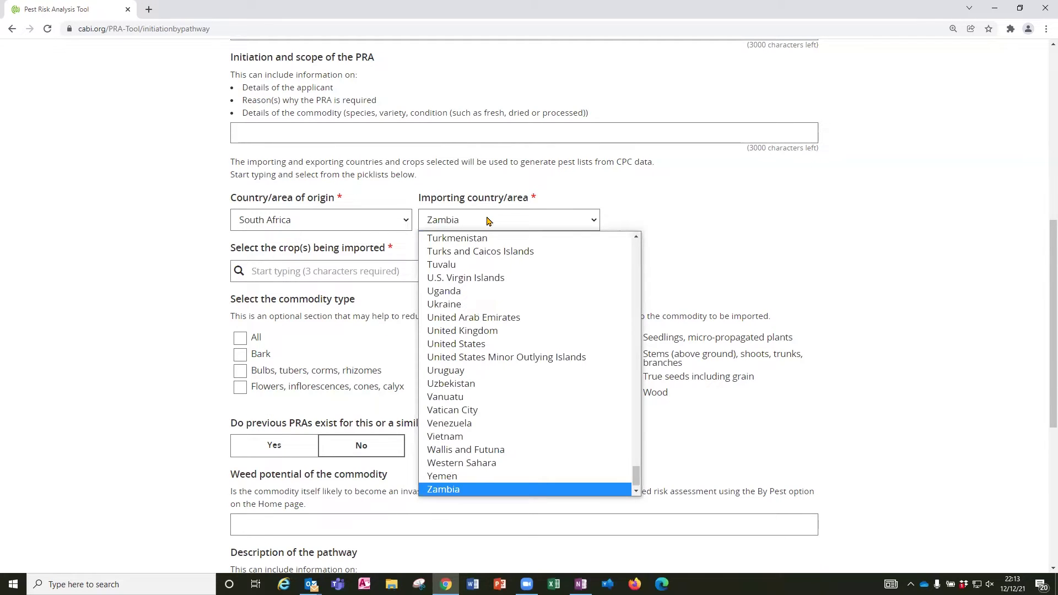
left_click(465, 489)
- Add Malus domestica (apple) as the crop, with fruits and stems as commodity types
left_click(273, 269)
type("a")
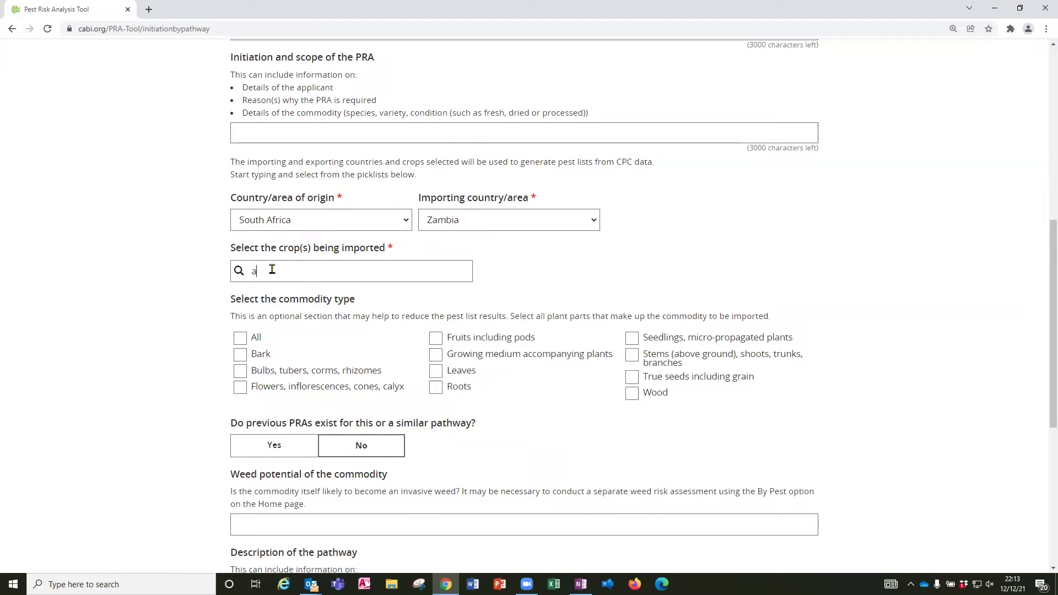
type("pple")
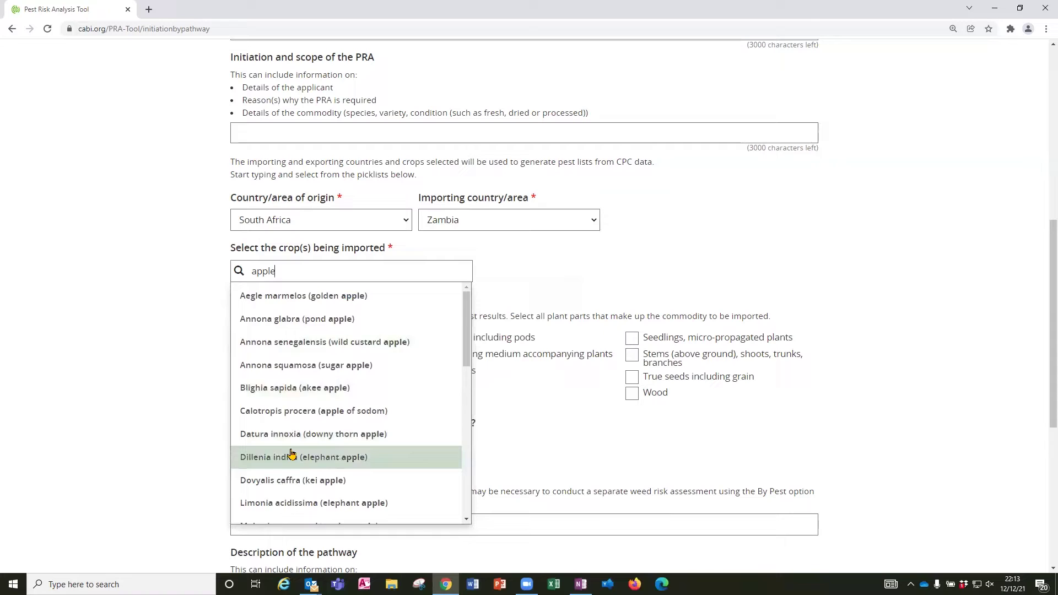
scroll(287, 455, "down", 2)
left_click(287, 455)
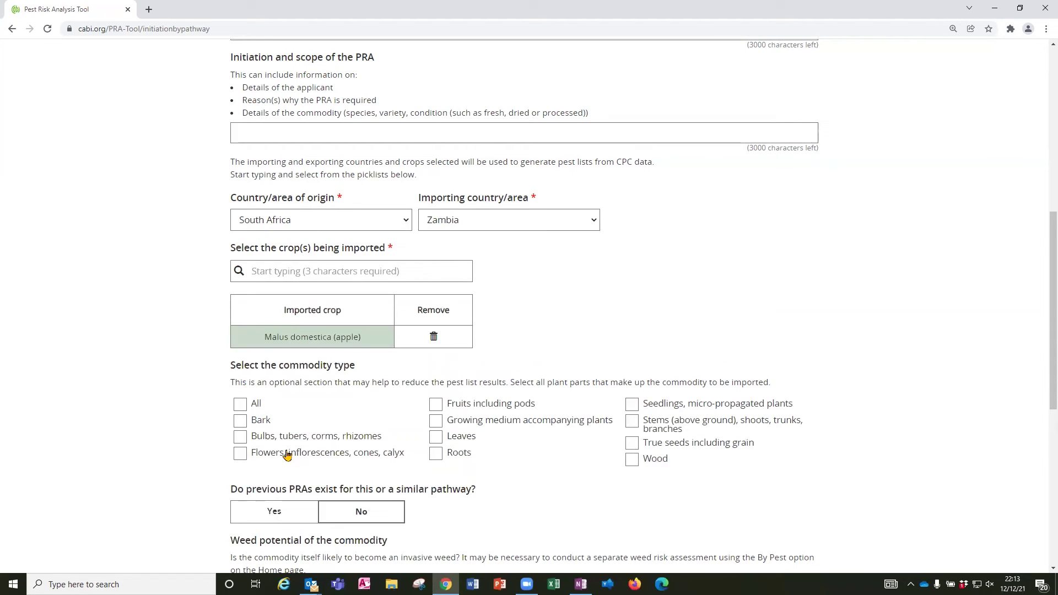
scroll(532, 465, "down", 1)
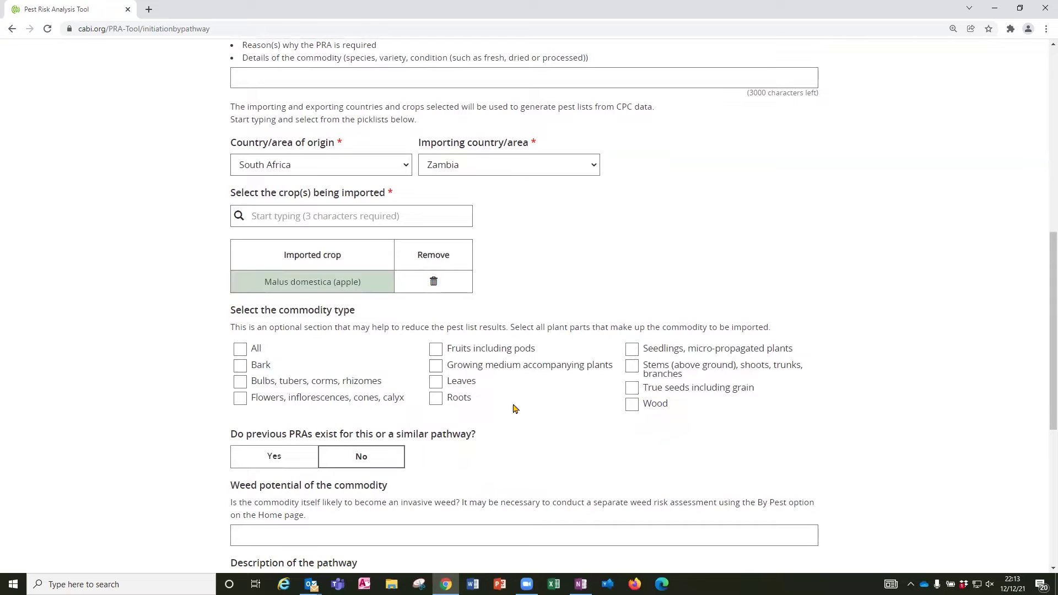
left_click(437, 352)
left_click(632, 368)
scroll(411, 462, "down", 1)
scroll(412, 463, "down", 1)
scroll(462, 443, "down", 2)
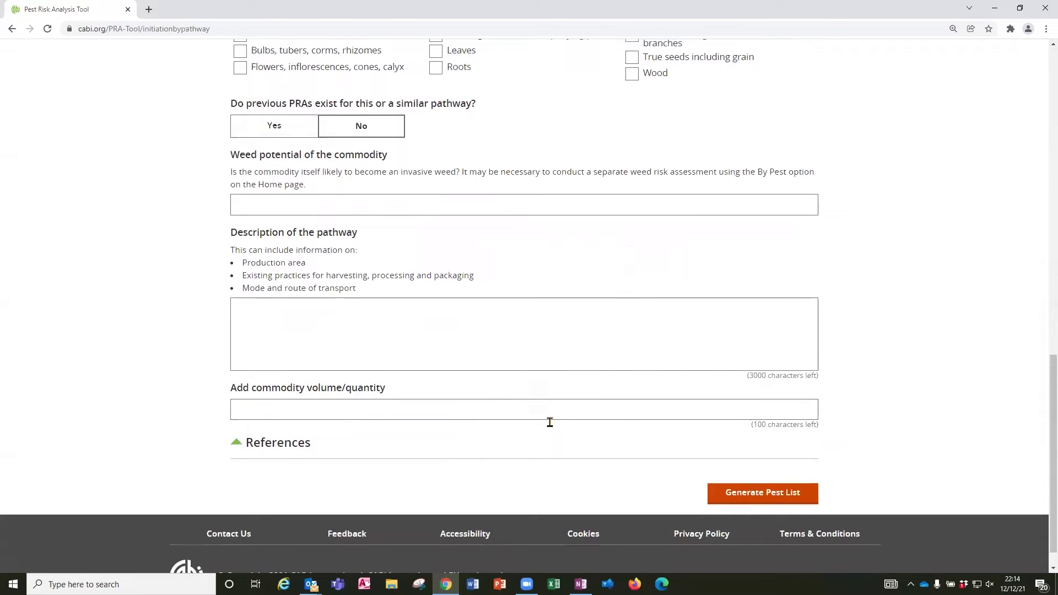
- Generate the pest list without Plants and Diseases of unknown aetiology, giving 95 pests
left_click(755, 495)
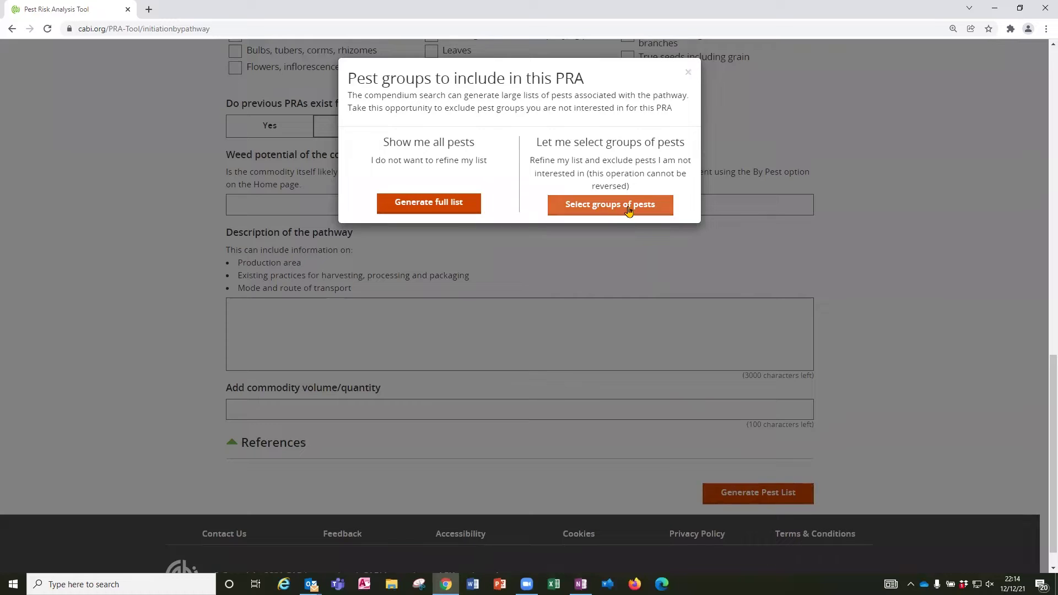
left_click(628, 212)
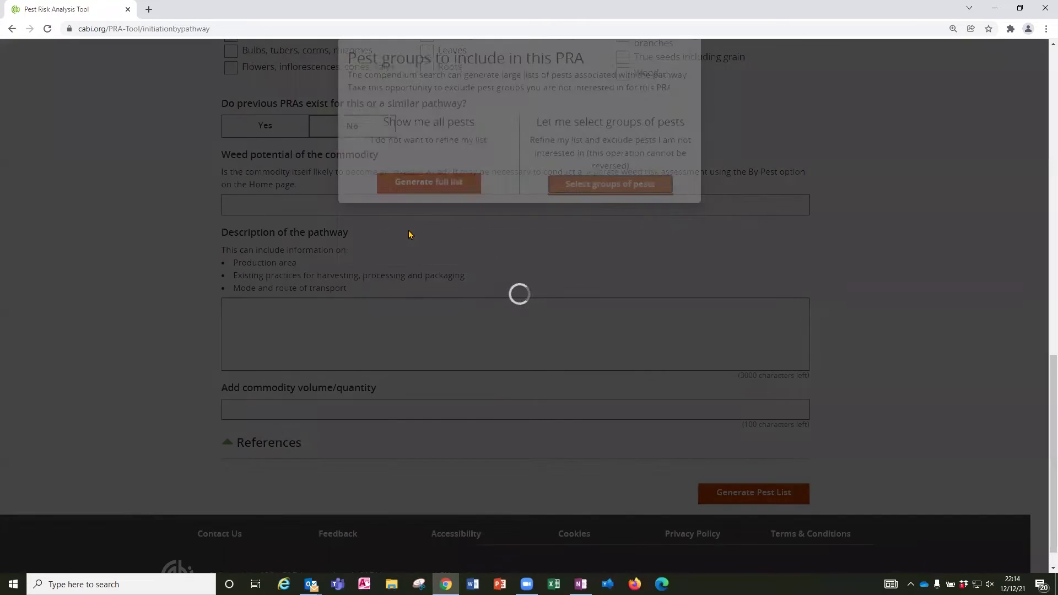
left_click(358, 146)
left_click(359, 268)
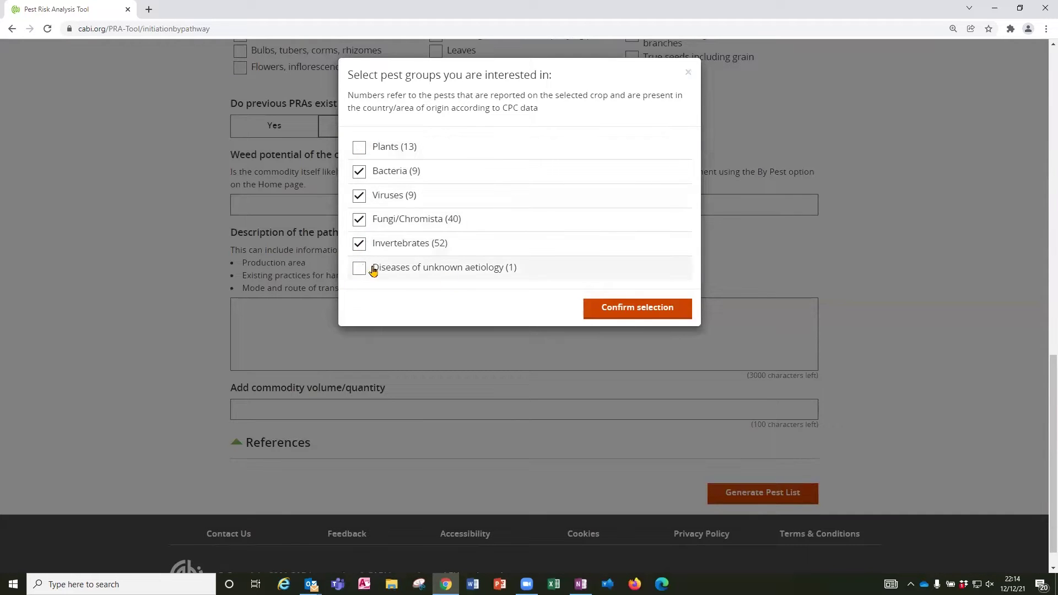
left_click(673, 308)
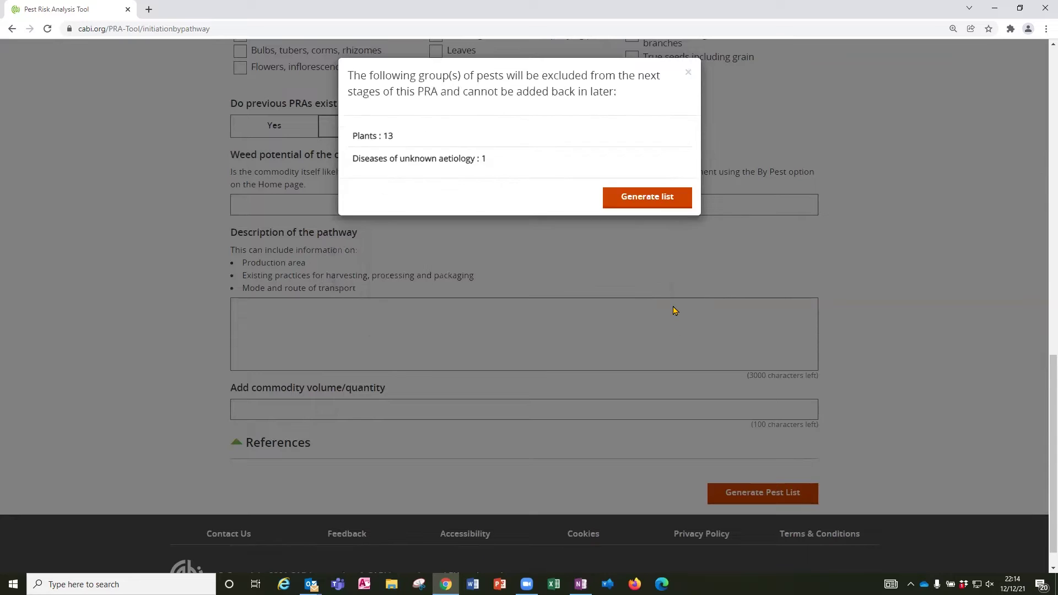
left_click(653, 196)
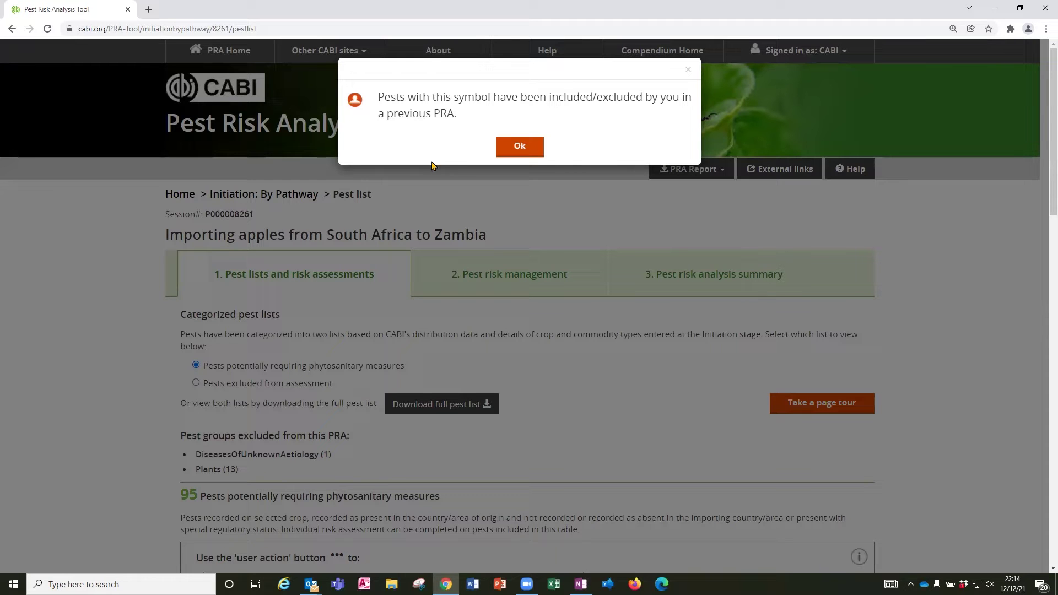
left_click(532, 151)
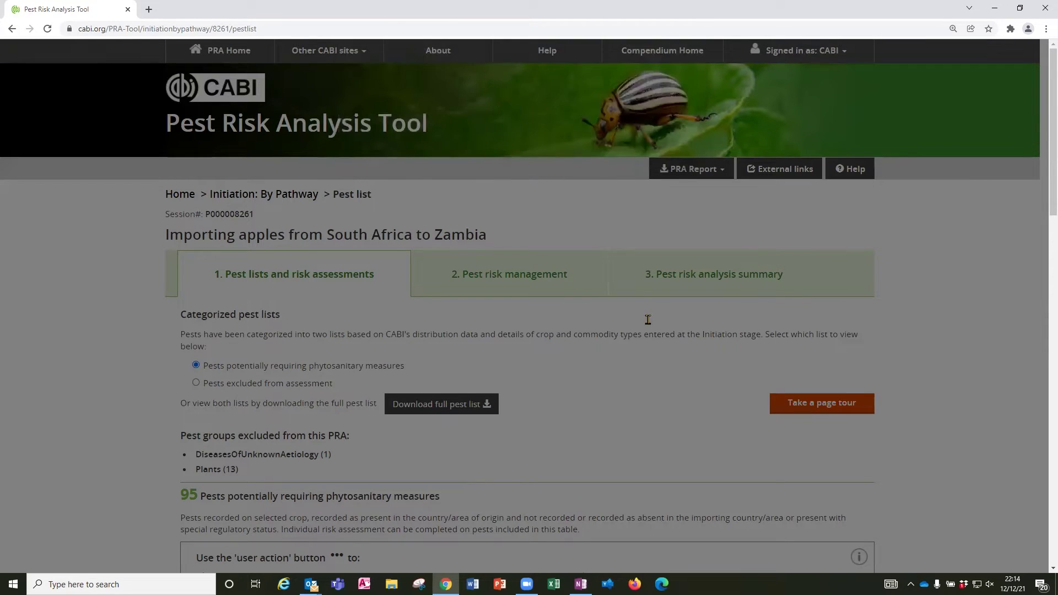
scroll(654, 334, "down", 1)
scroll(653, 333, "down", 1)
scroll(652, 333, "down", 1)
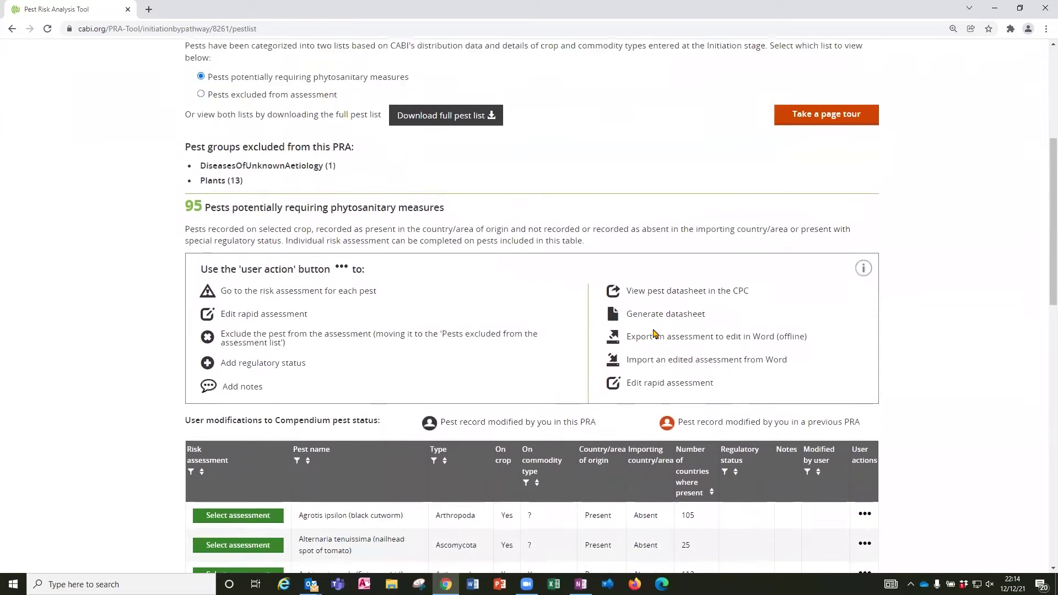
scroll(653, 333, "down", 1)
scroll(653, 333, "up", 3)
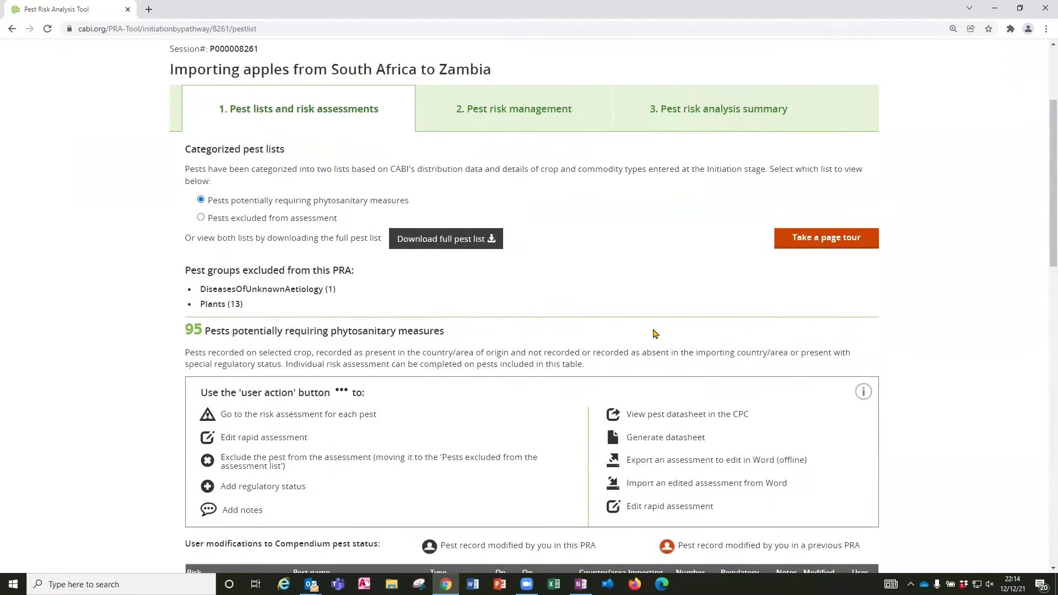
scroll(652, 333, "down", 1)
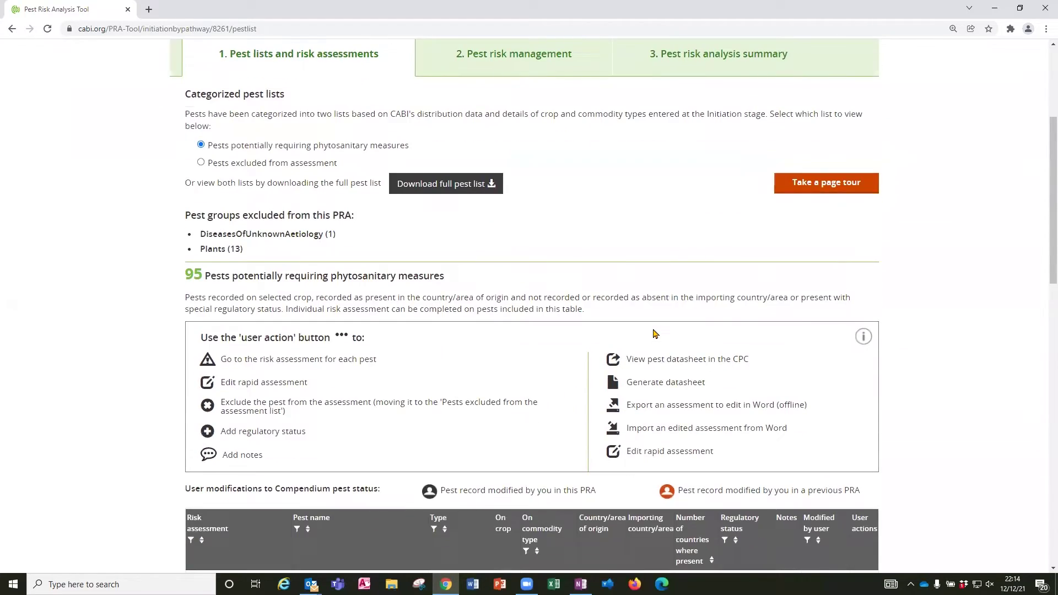
scroll(653, 333, "down", 1)
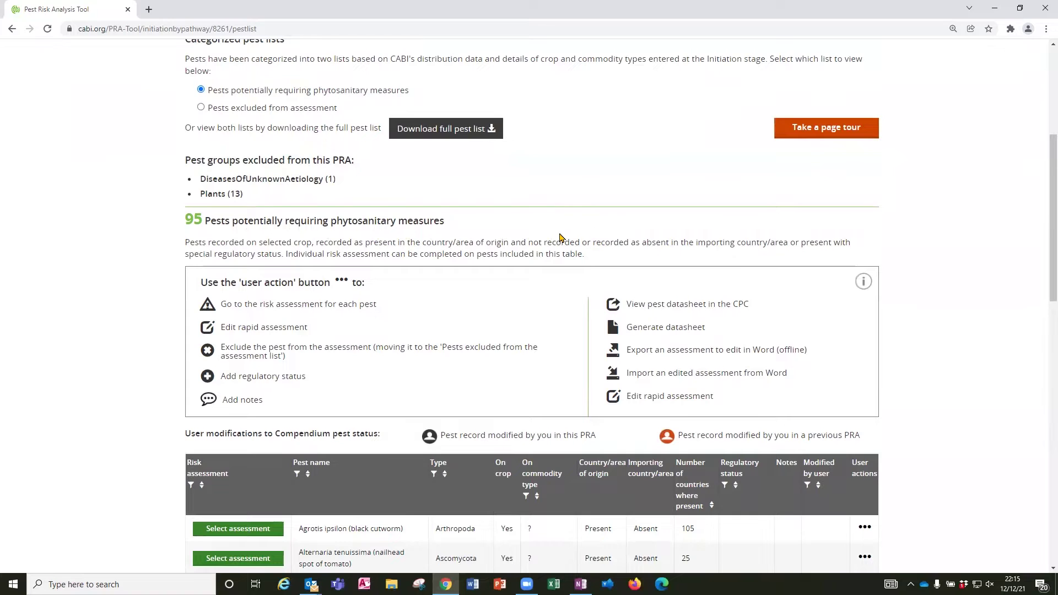
scroll(559, 239, "down", 2)
scroll(559, 238, "down", 1)
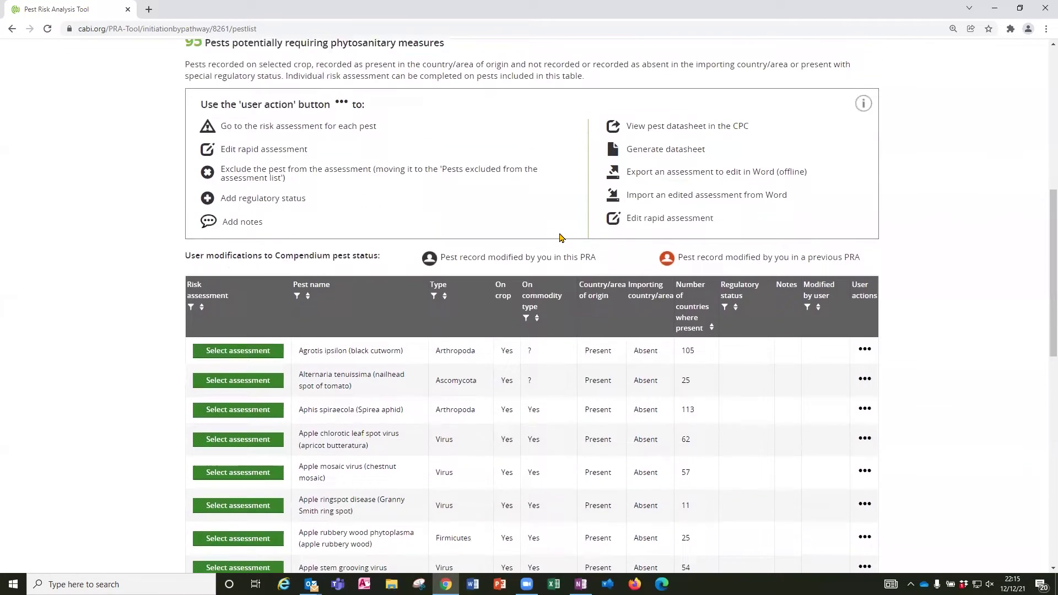
scroll(560, 238, "down", 1)
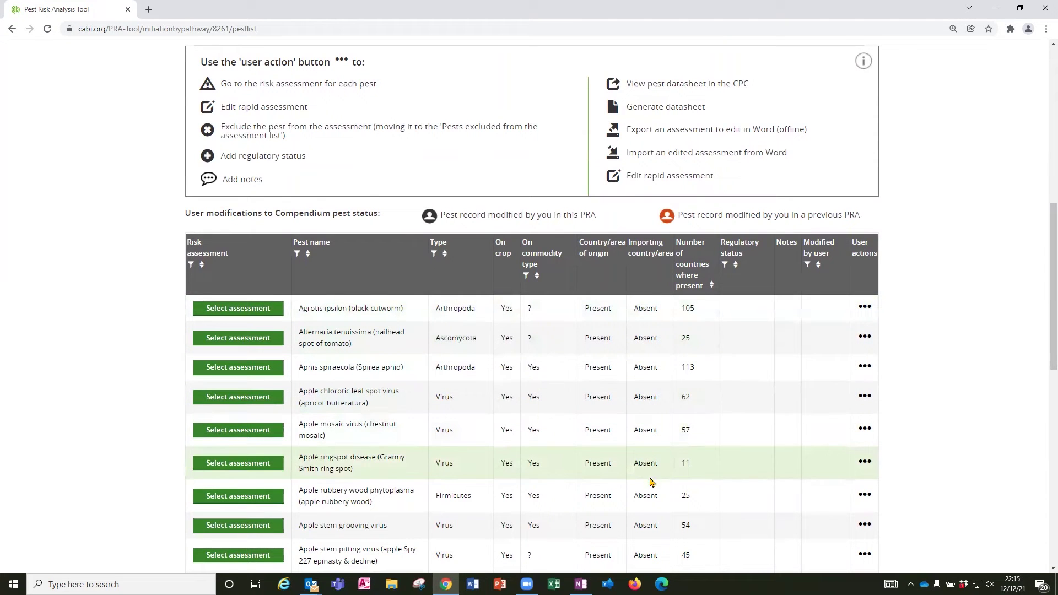
scroll(650, 481, "up", 1)
scroll(651, 483, "up", 4)
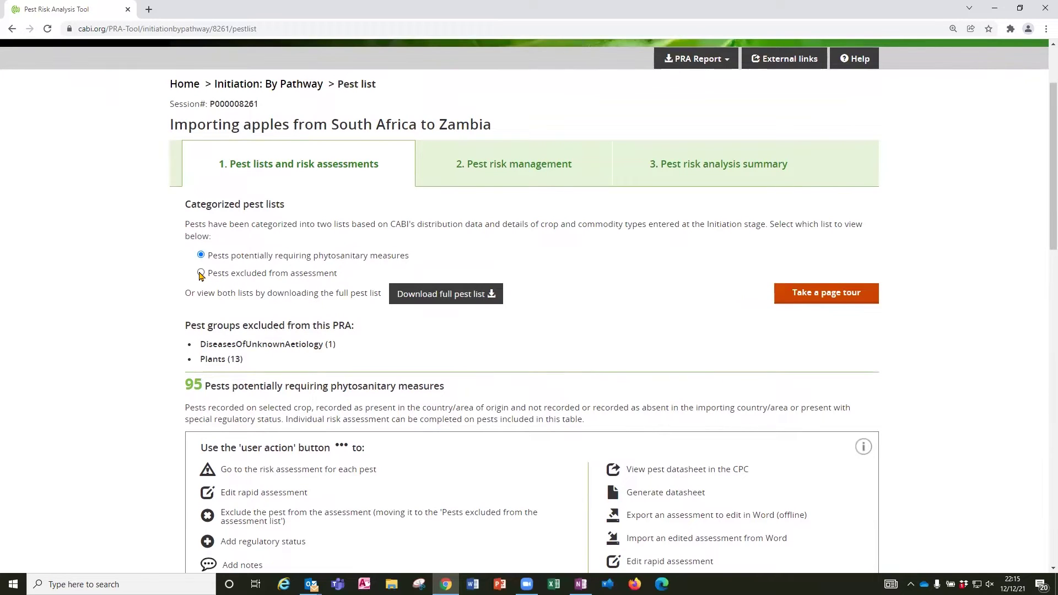
left_click(200, 274)
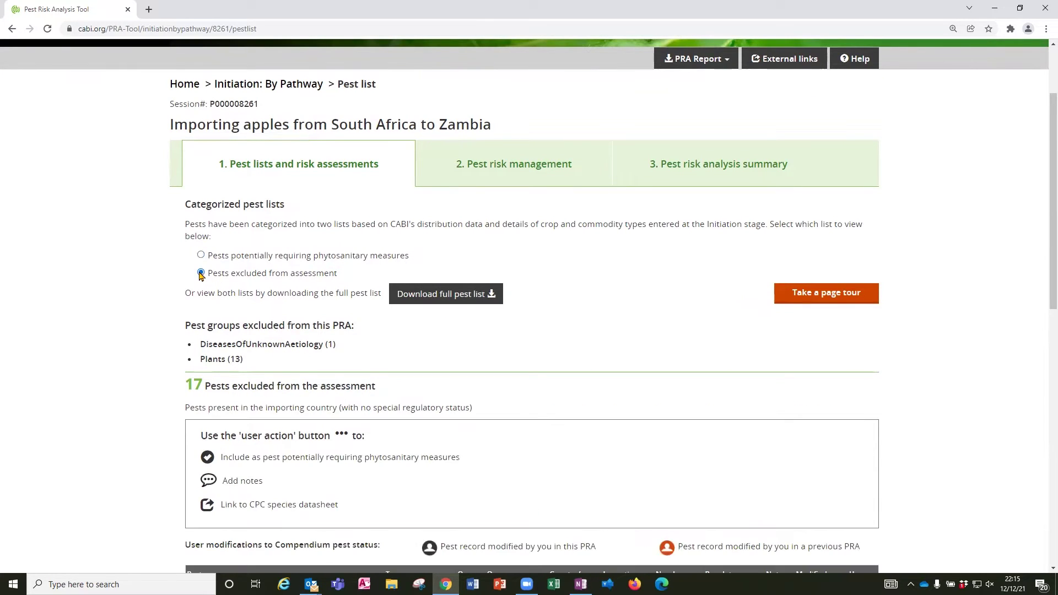
scroll(545, 342, "down", 3)
scroll(544, 342, "down", 2)
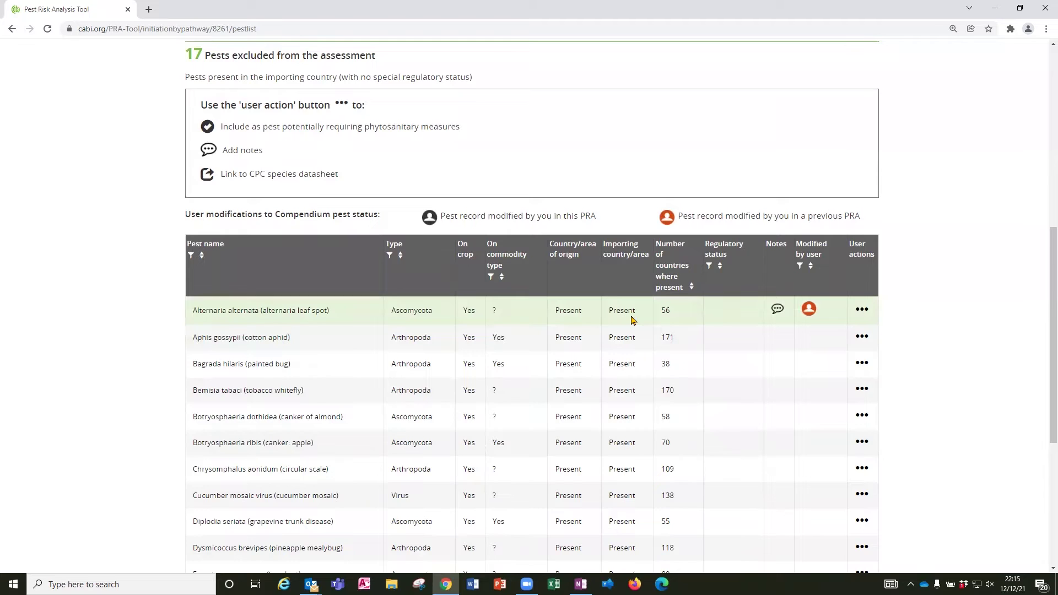
scroll(631, 320, "down", 2)
scroll(631, 320, "up", 2)
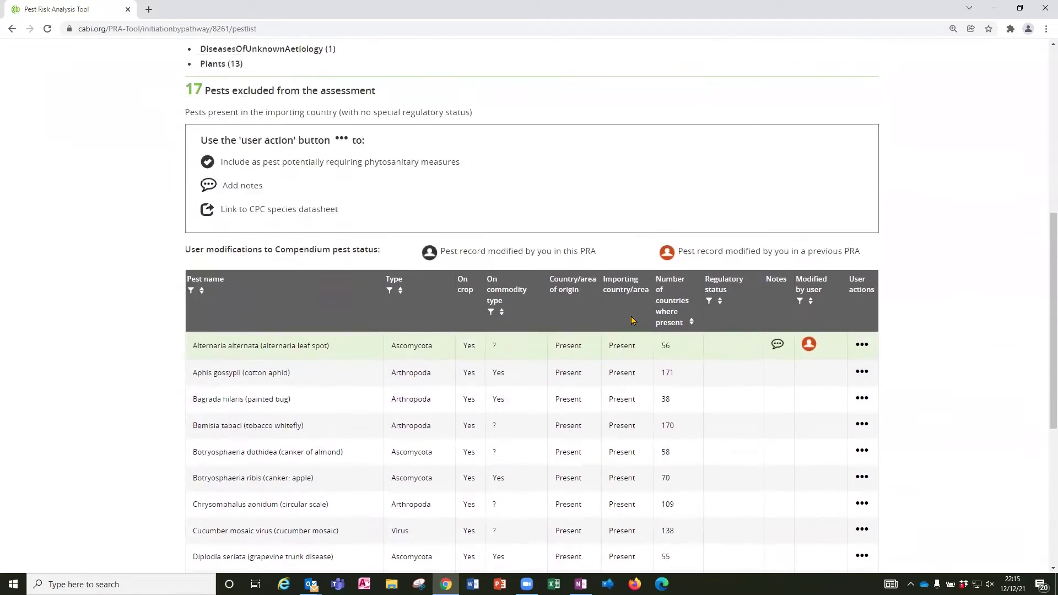
scroll(631, 320, "up", 2)
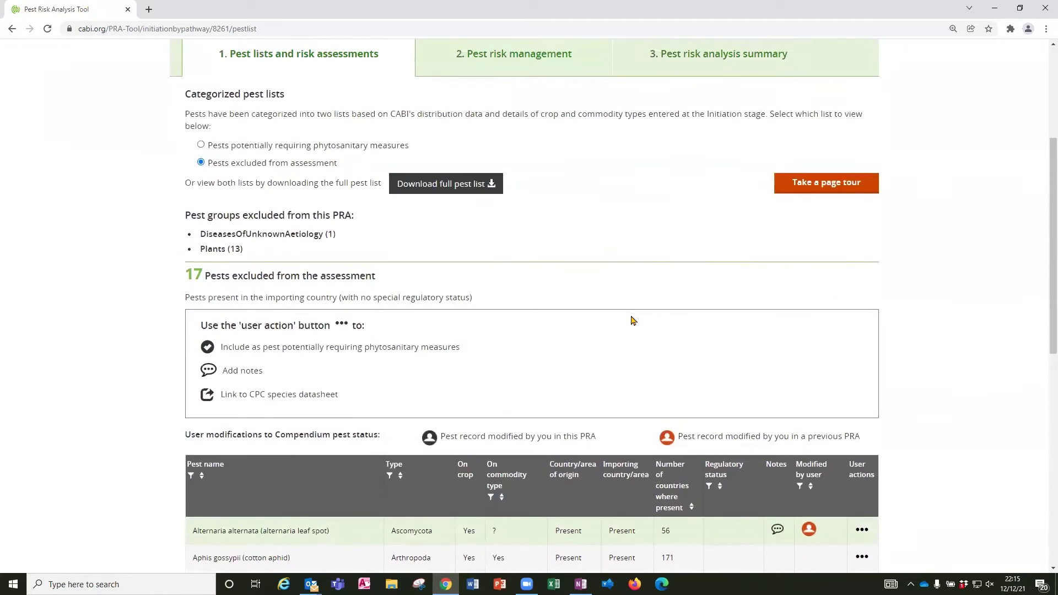
left_click(201, 146)
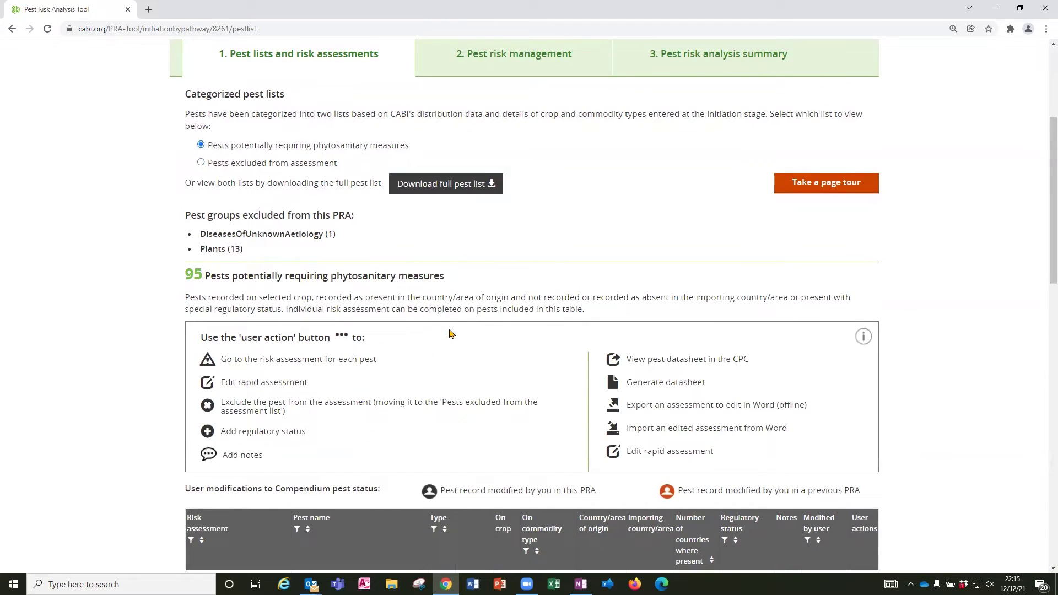
scroll(449, 328, "down", 2)
scroll(449, 329, "down", 1)
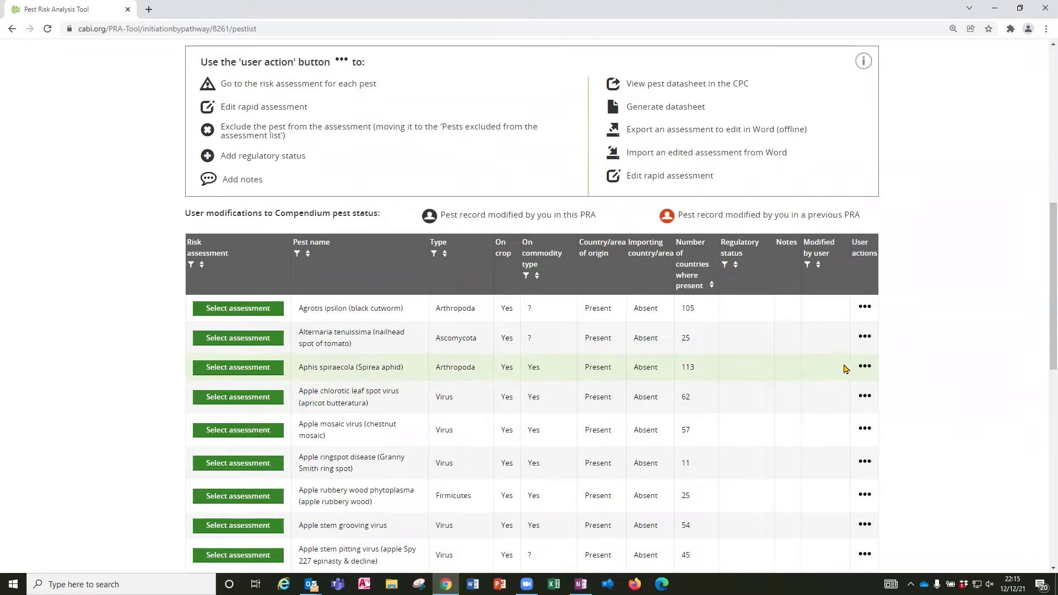
- Exclude Agrotis ipsilon as 'Not in/on the selected commodity type(s)', with an explanatory note
left_click(865, 309)
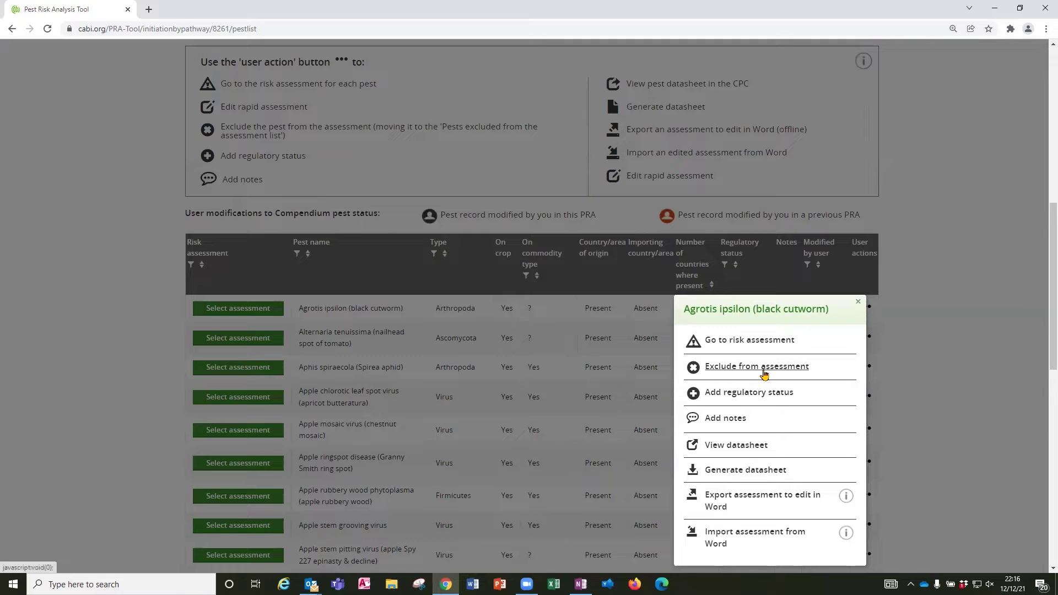
left_click(765, 372)
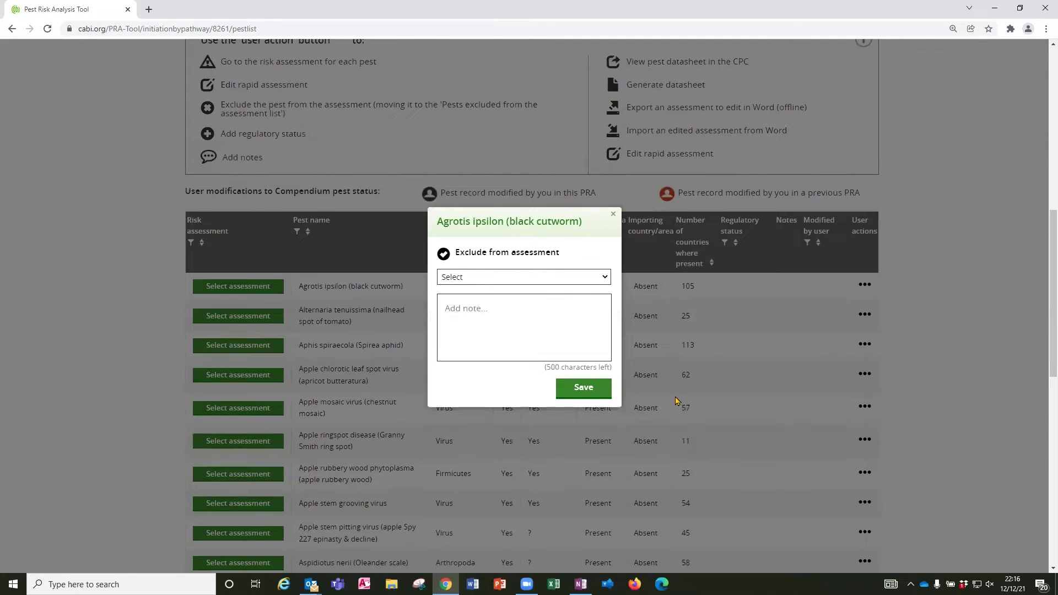
left_click(604, 282)
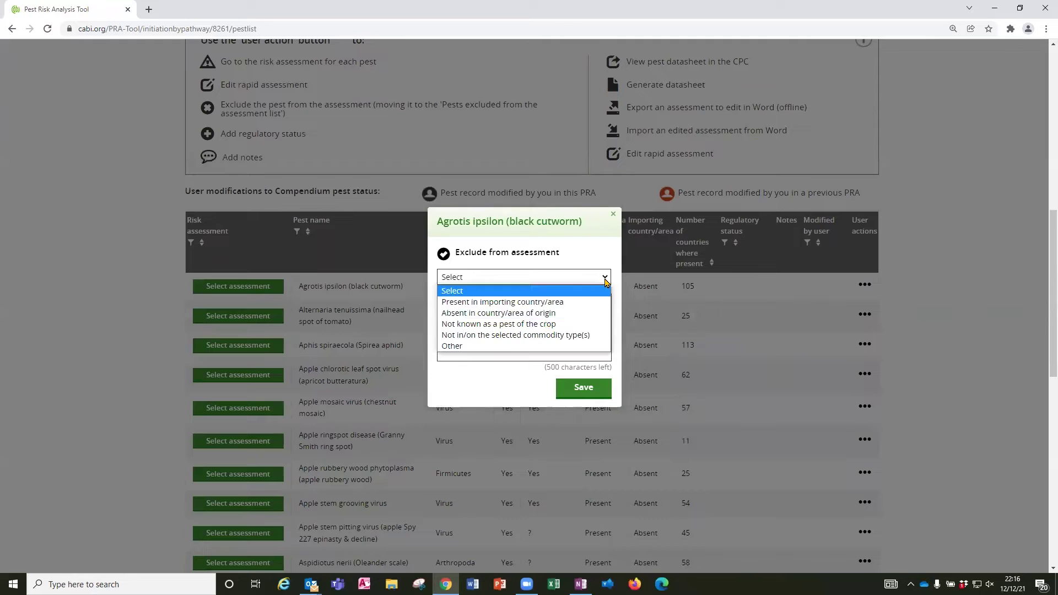
left_click(525, 339)
left_click(477, 309)
type("Not ca")
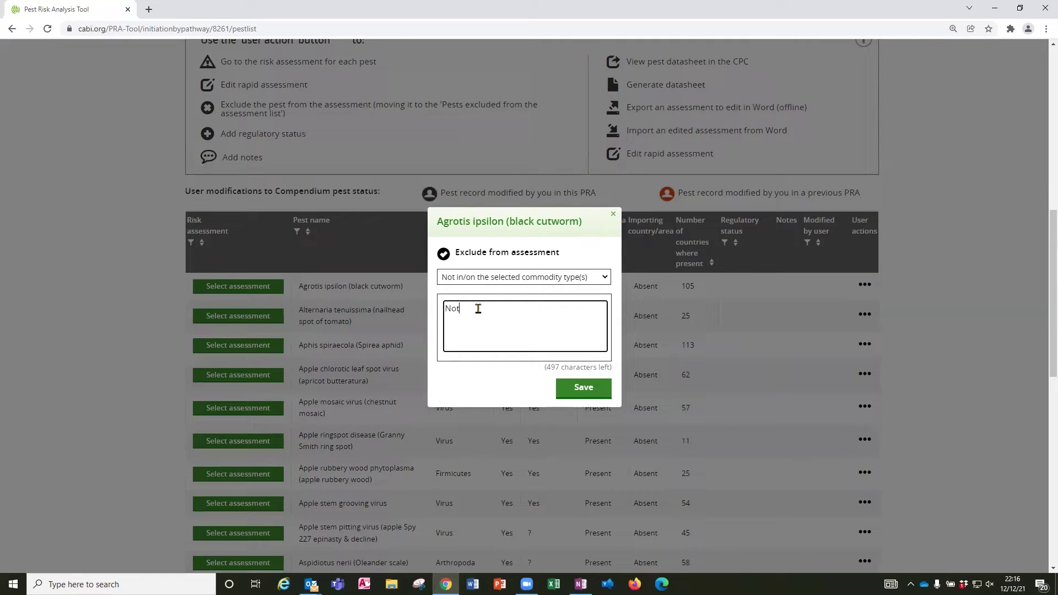
type("rried apples ")
type("(Ref,")
type(" 2021)")
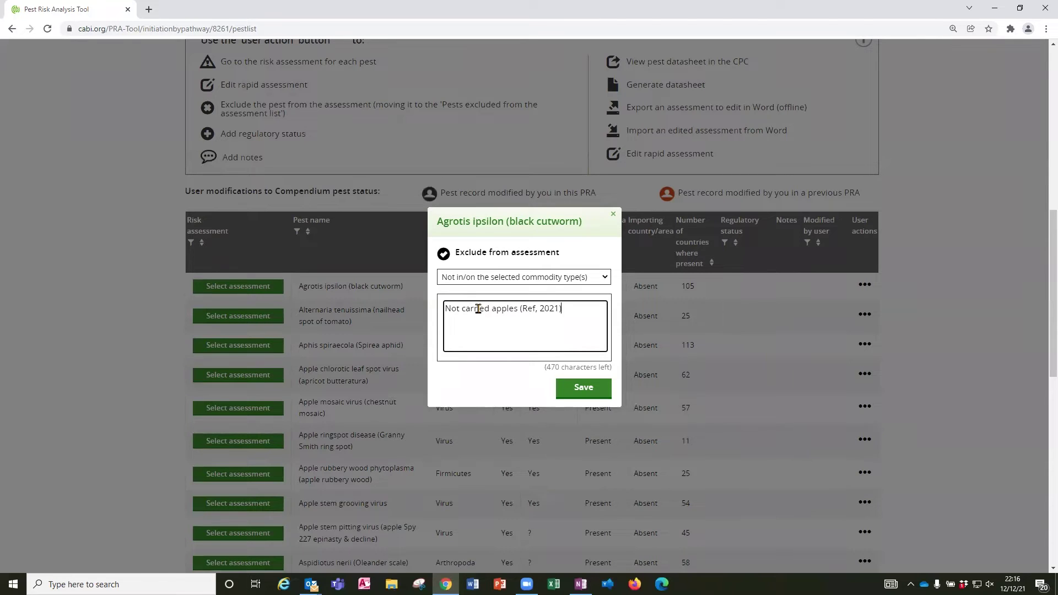
left_click(590, 388)
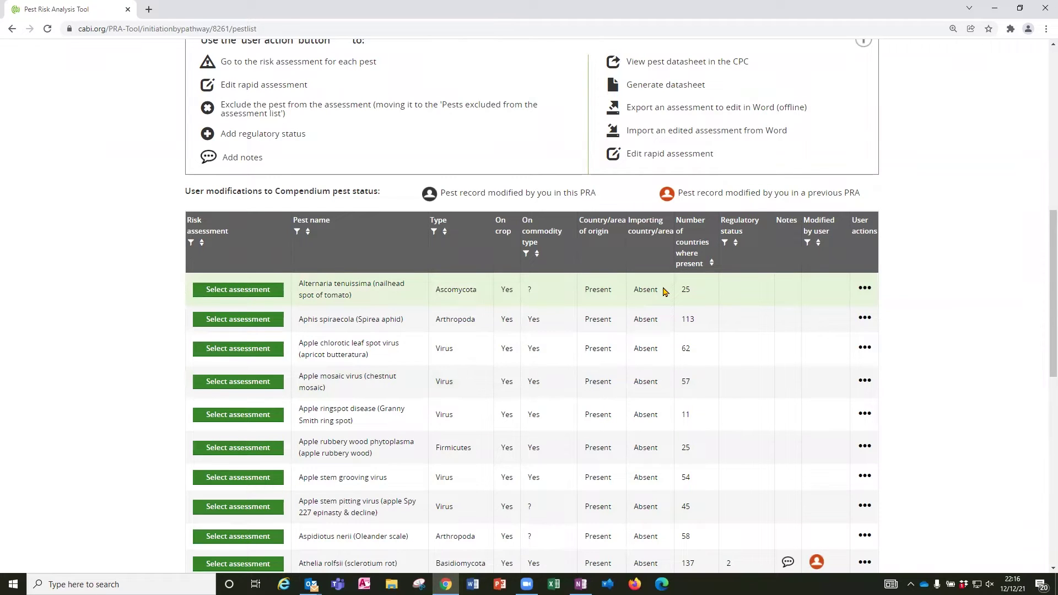
scroll(663, 291, "up", 3)
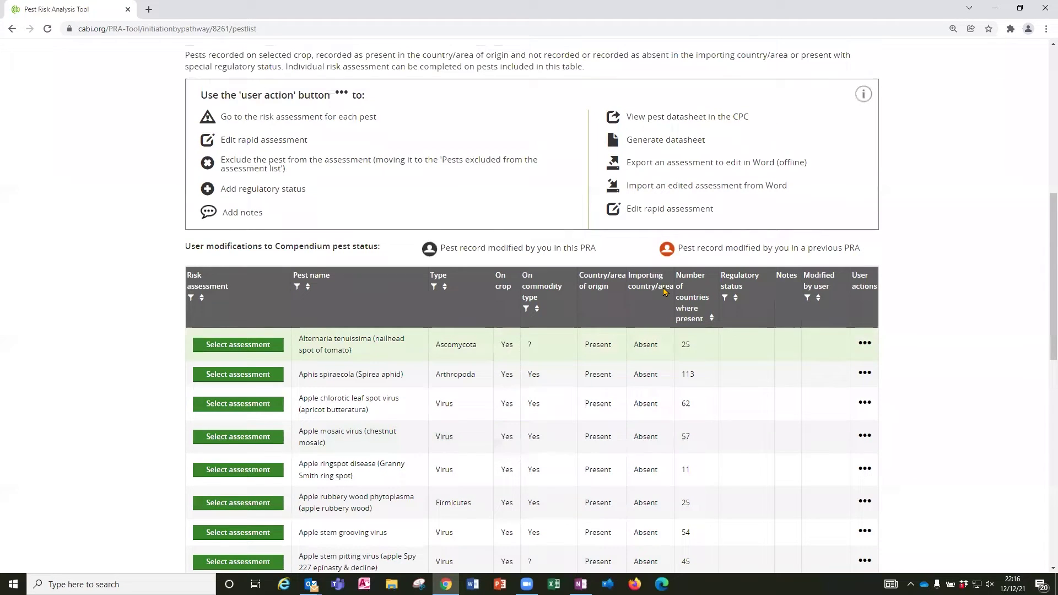
scroll(663, 291, "up", 3)
scroll(662, 292, "up", 1)
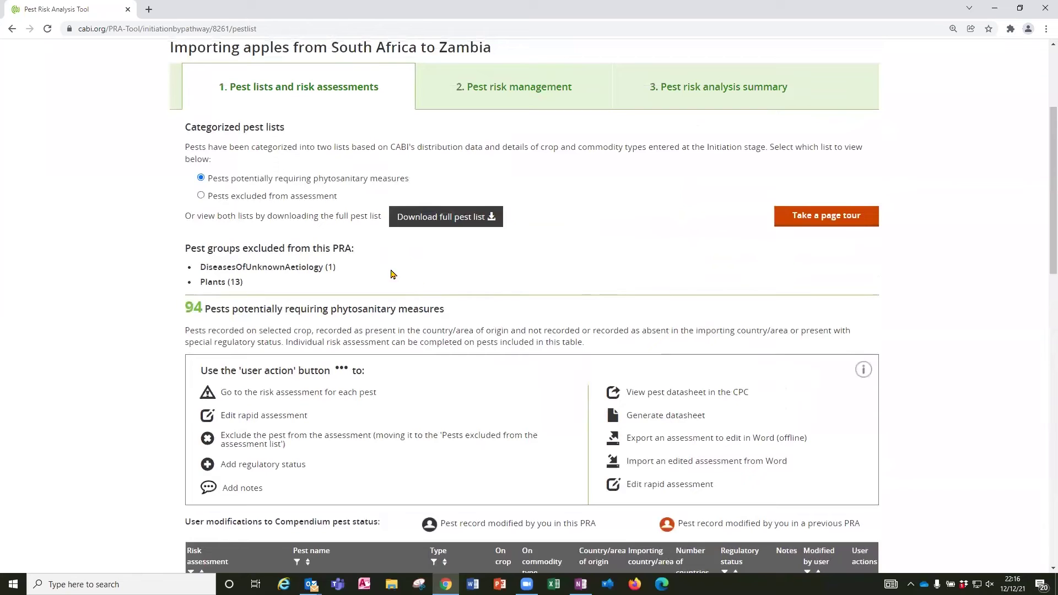
left_click(202, 197)
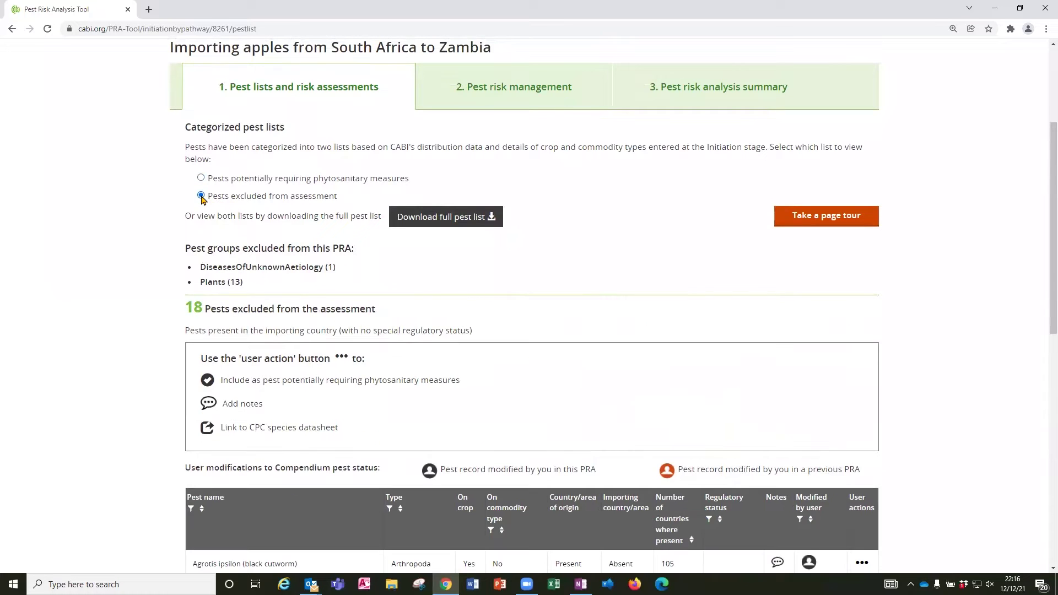
scroll(379, 316, "down", 3)
scroll(378, 315, "down", 2)
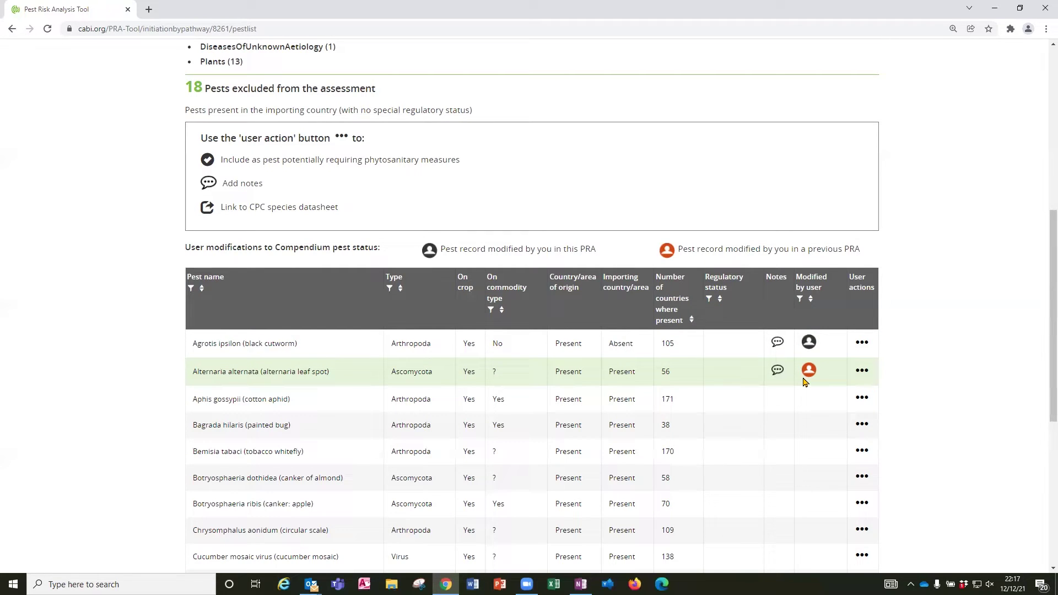
scroll(760, 382, "up", 4)
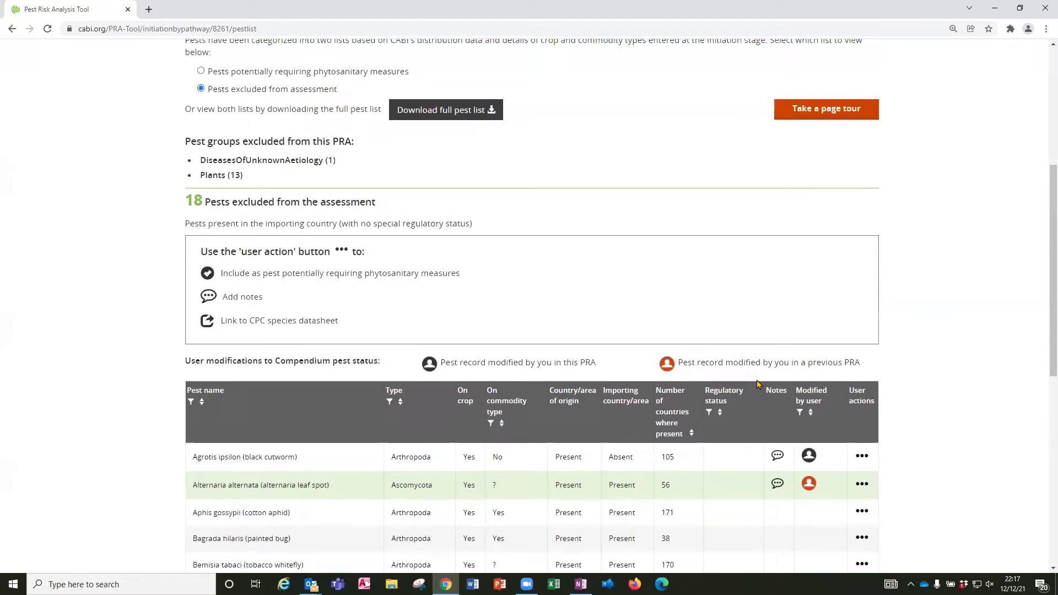
left_click(201, 178)
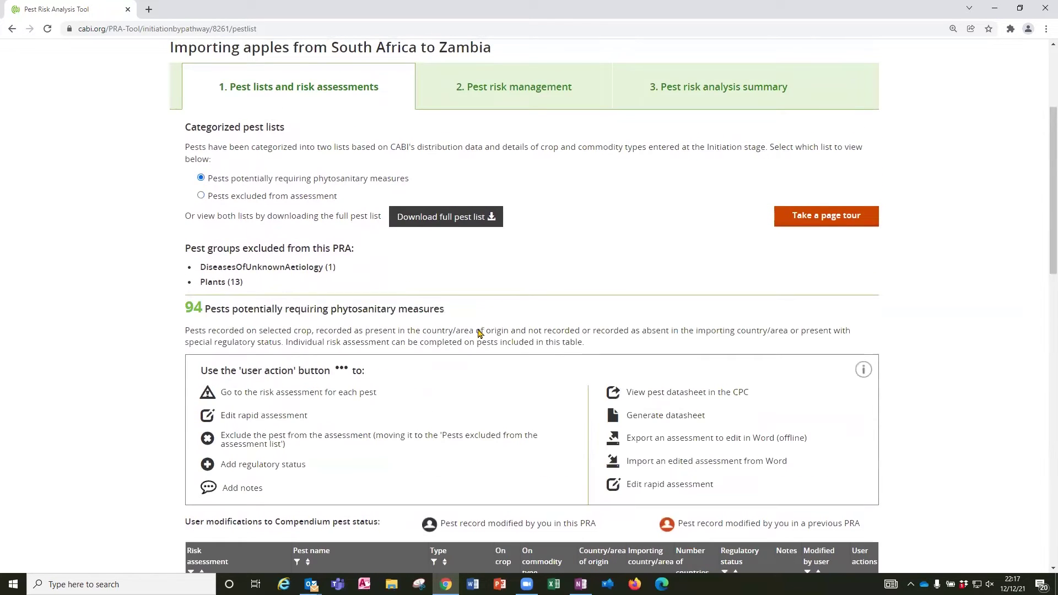
scroll(559, 360, "down", 3)
scroll(559, 360, "down", 2)
scroll(560, 361, "down", 2)
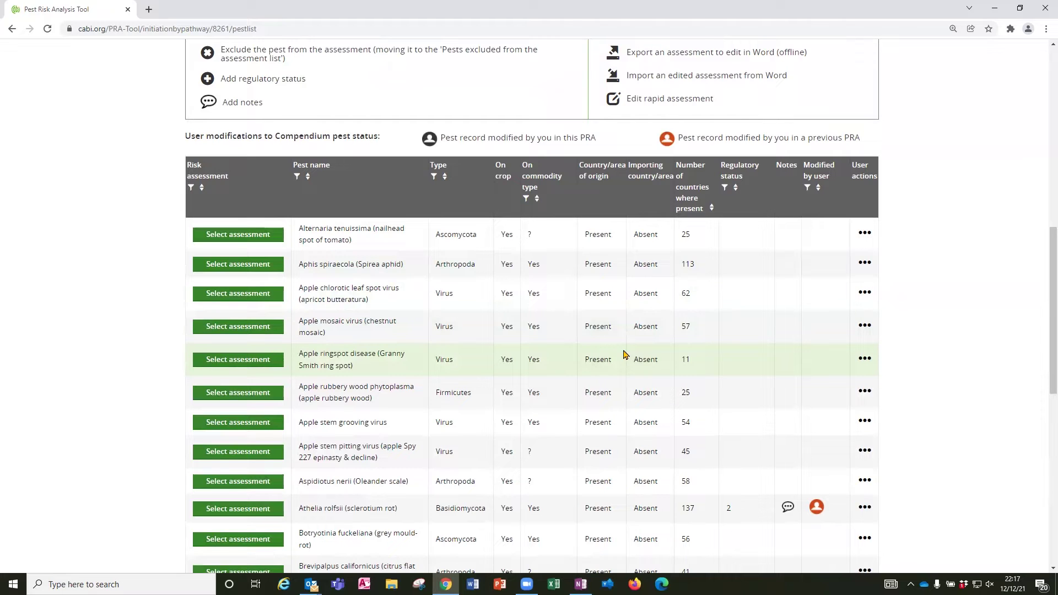
- Start a full risk assessment for Aphis spiraecola (Spirea aphid)
left_click(233, 267)
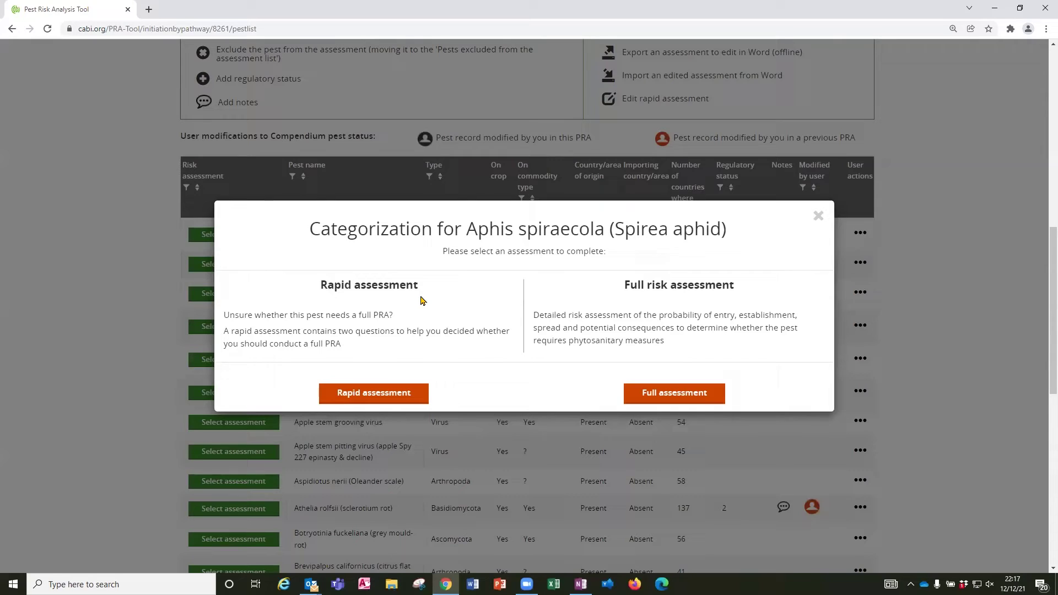
left_click(678, 396)
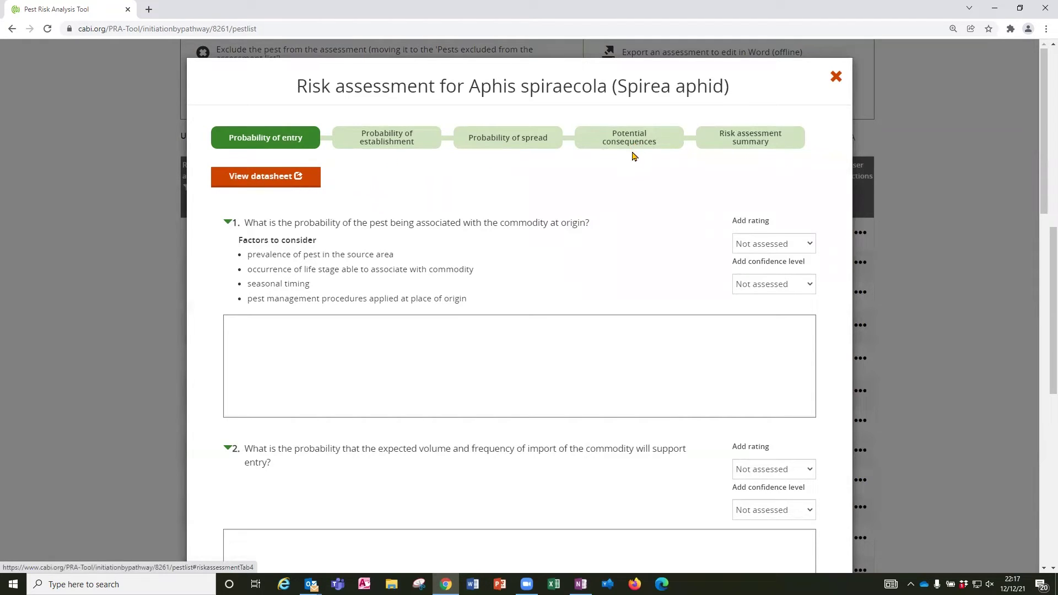
scroll(633, 158, "down", 2)
scroll(632, 160, "down", 3)
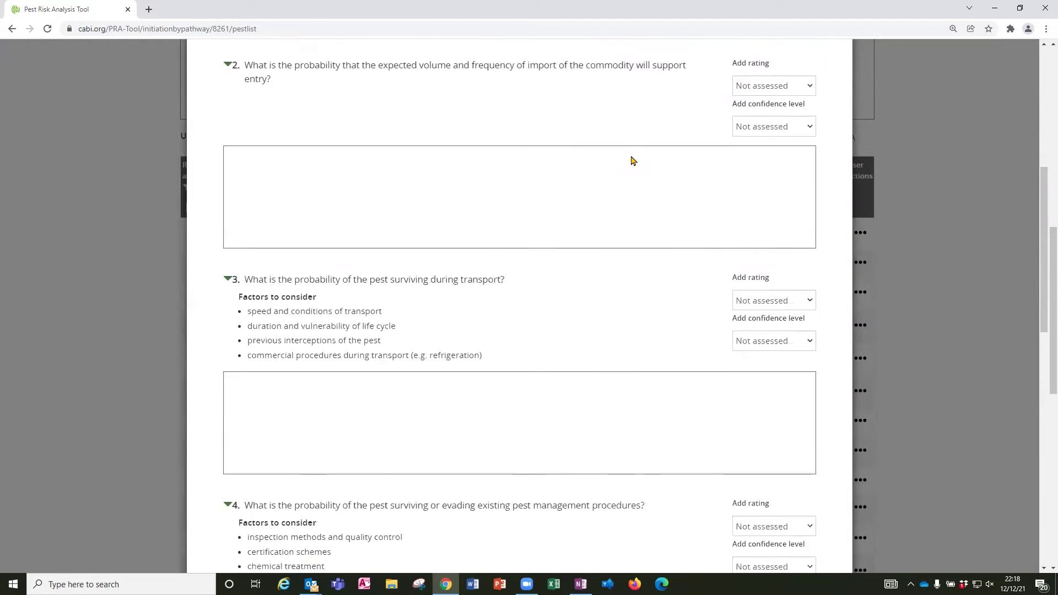
scroll(631, 159, "down", 2)
scroll(632, 159, "down", 2)
scroll(631, 159, "up", 1)
scroll(632, 160, "up", 3)
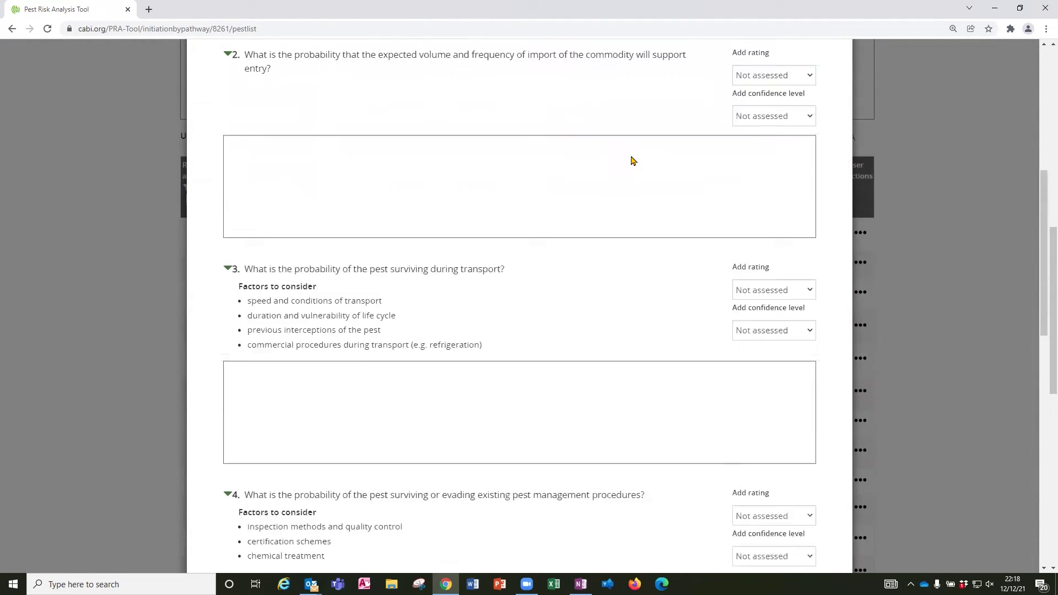
scroll(631, 159, "up", 3)
scroll(632, 160, "up", 3)
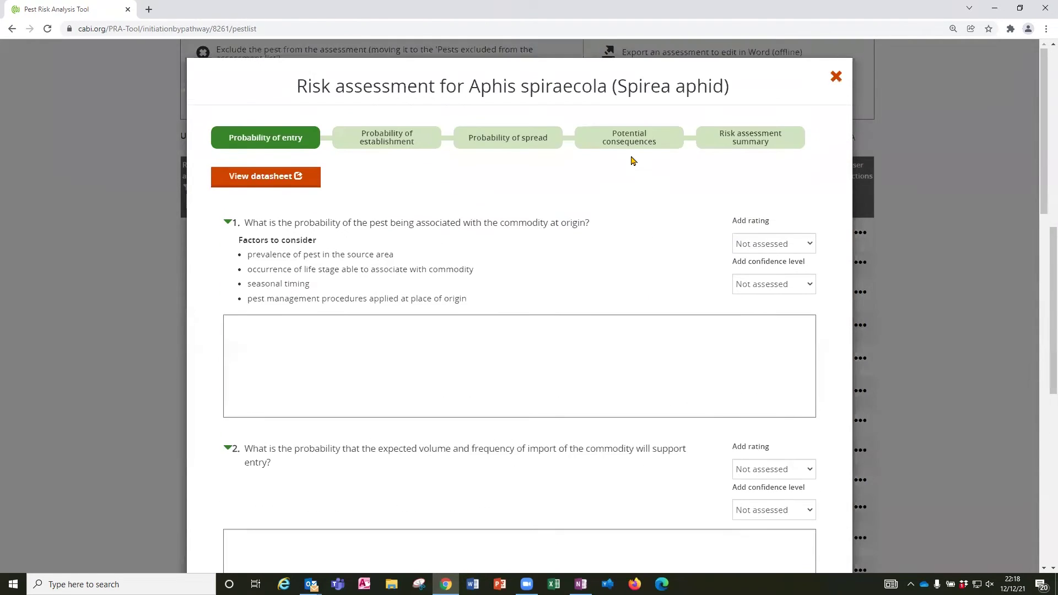
- Look over question 1's rating and confidence options without changing either
left_click(806, 247)
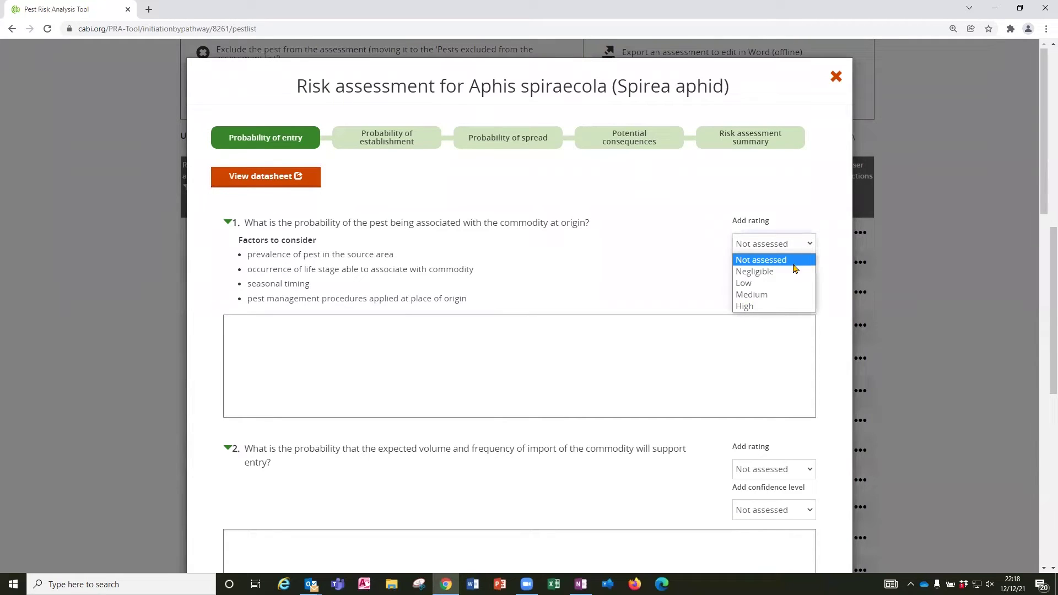
left_click(716, 303)
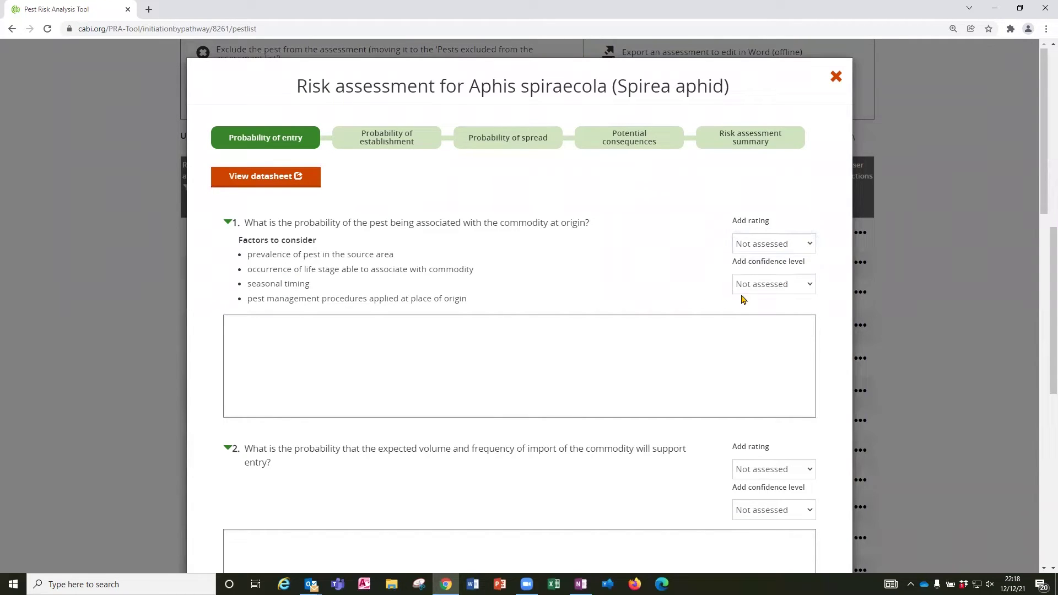
left_click(808, 286)
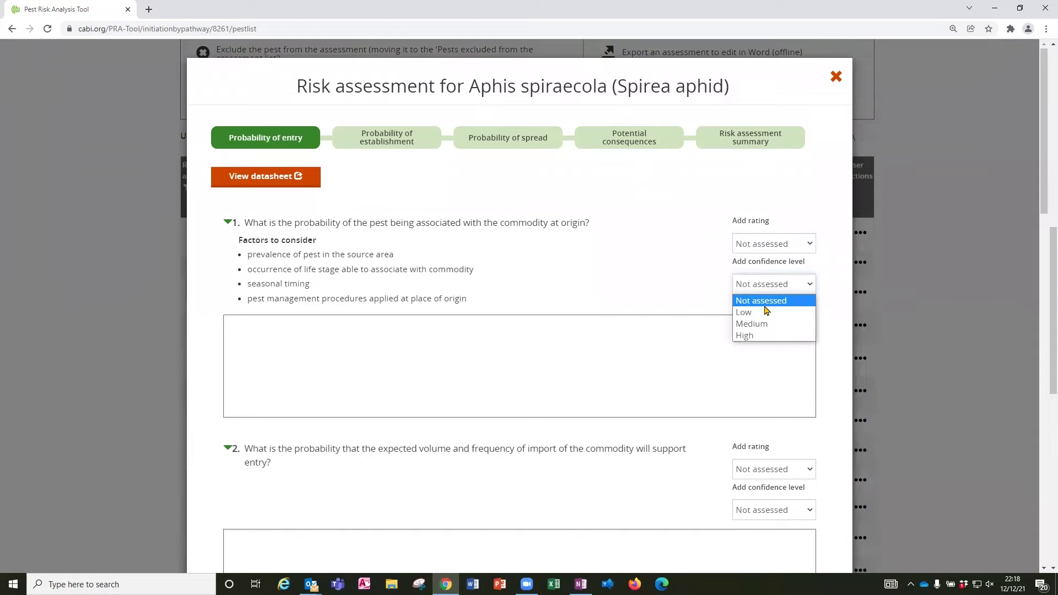
left_click(709, 308)
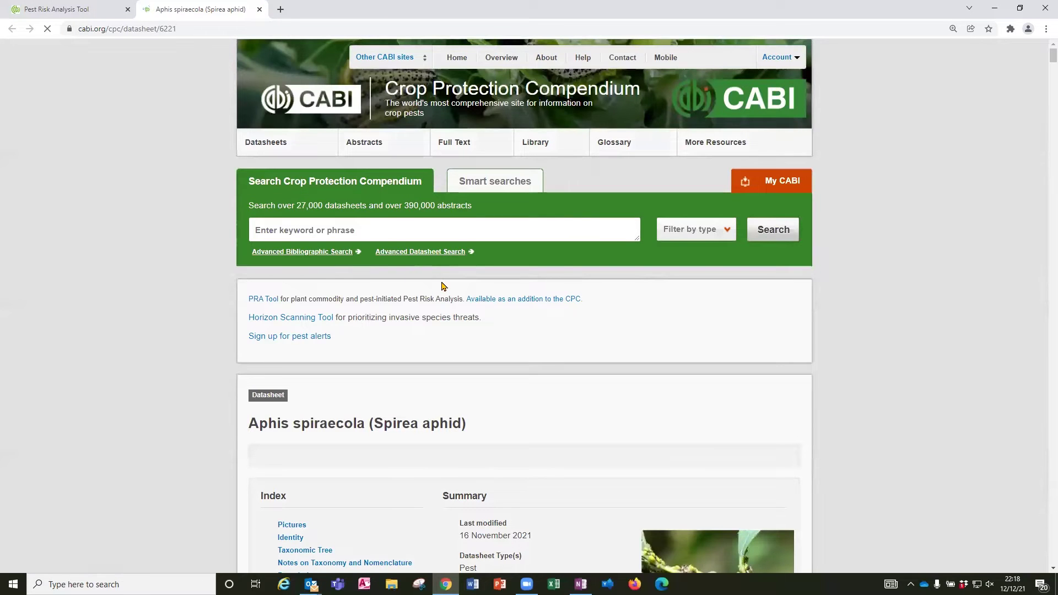
scroll(441, 286, "down", 2)
scroll(441, 286, "down", 2)
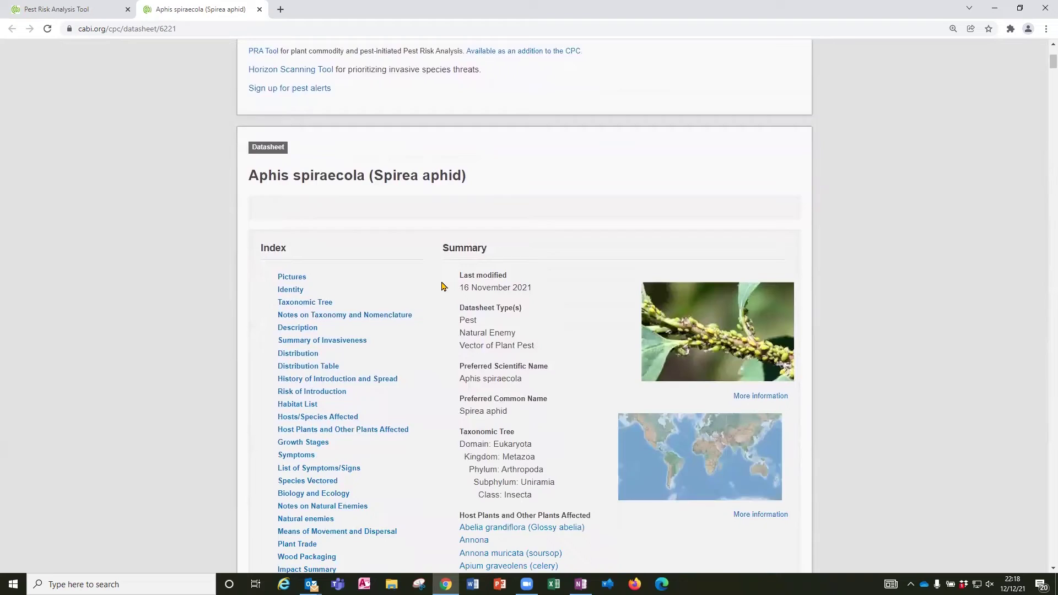
scroll(441, 286, "down", 2)
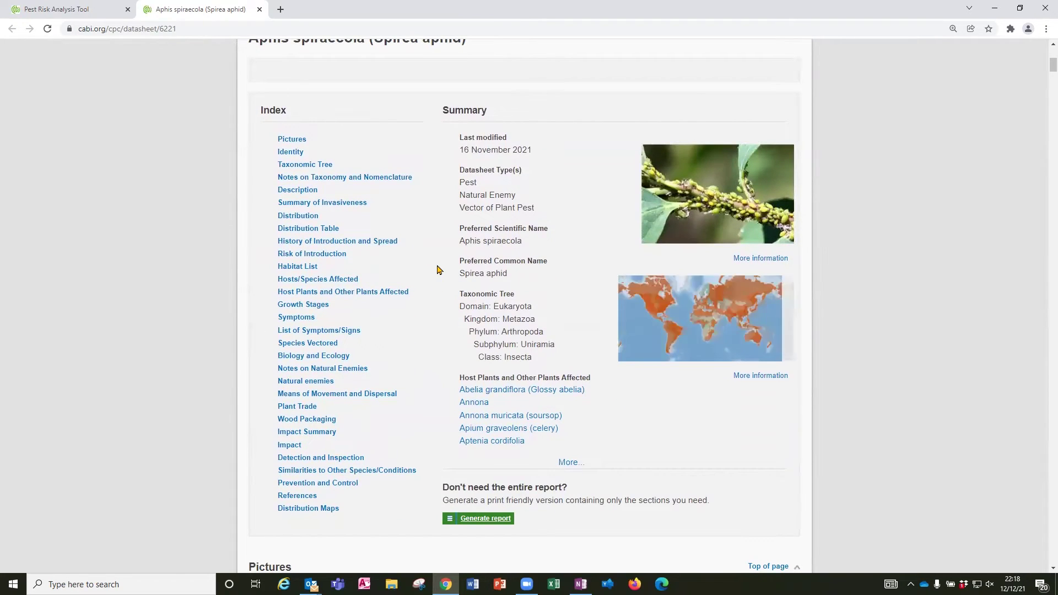
scroll(436, 270, "up", 3)
scroll(437, 269, "up", 2)
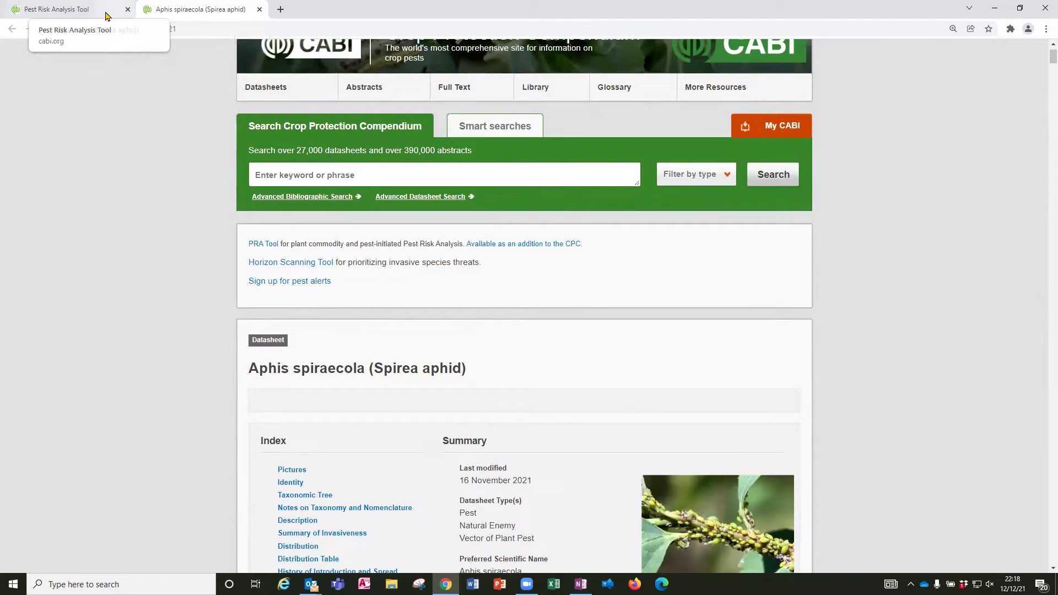
- Rate the Spirea aphid's entry summary Medium with High confidence and add a summary note
left_click(74, 14)
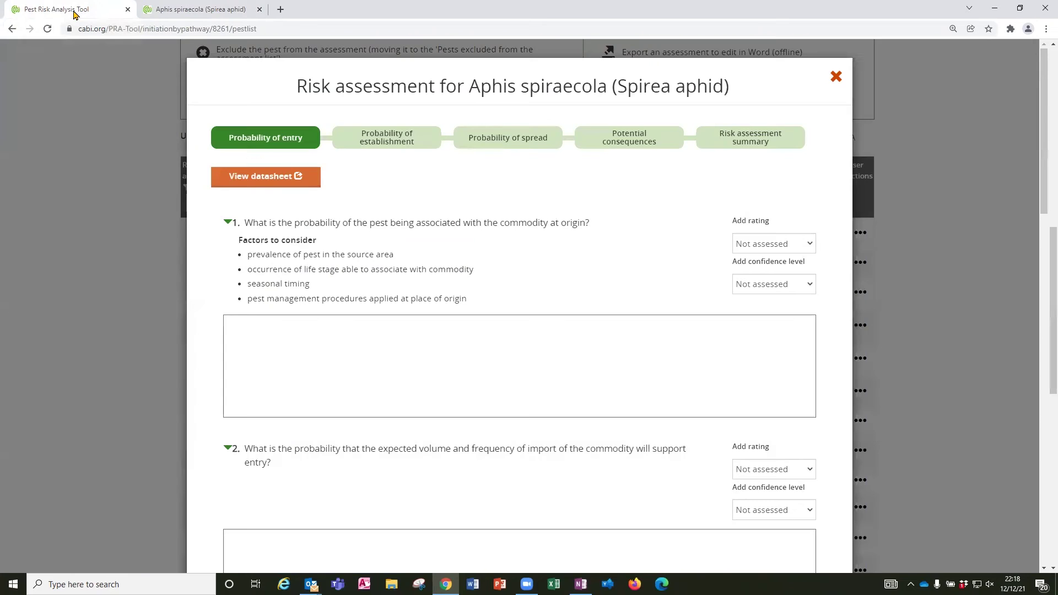
scroll(501, 303, "down", 1)
scroll(501, 303, "down", 1)
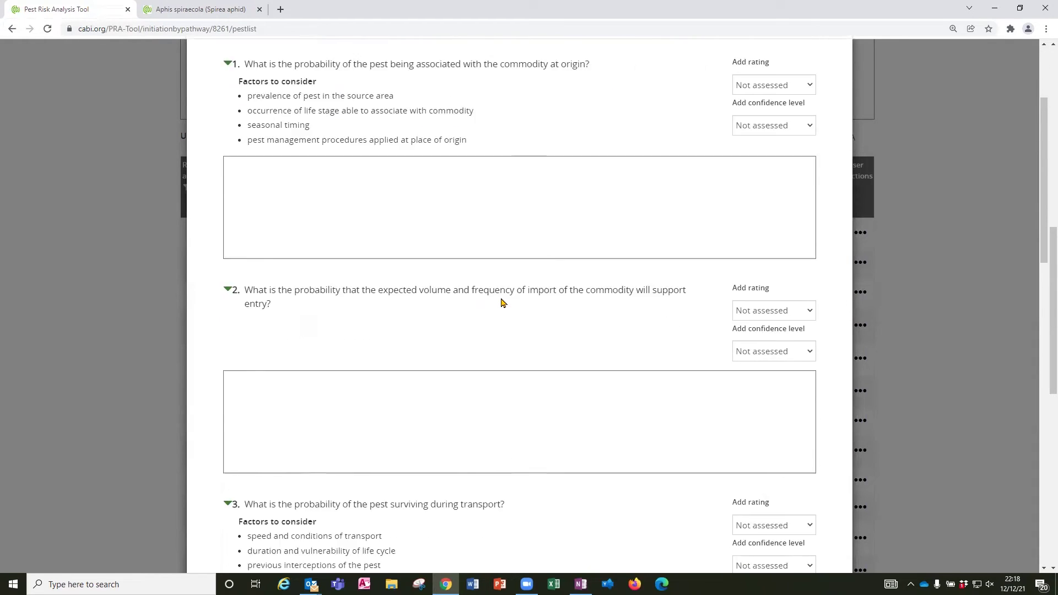
scroll(500, 303, "down", 1)
scroll(501, 303, "down", 2)
scroll(501, 303, "down", 2)
scroll(501, 304, "down", 3)
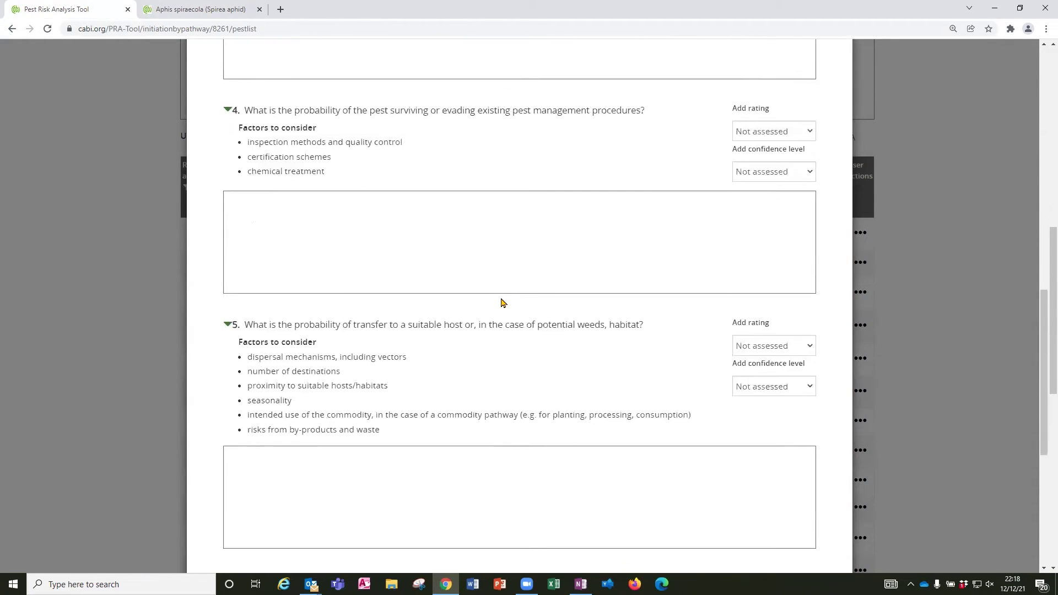
scroll(501, 303, "down", 2)
scroll(501, 303, "down", 2)
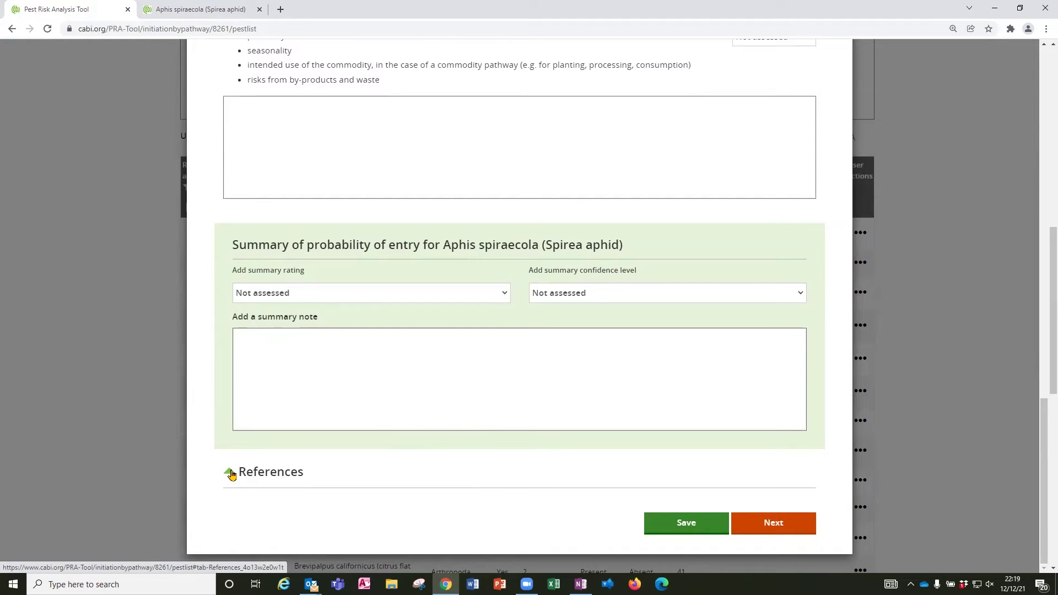
left_click(230, 472)
scroll(619, 504, "down", 2)
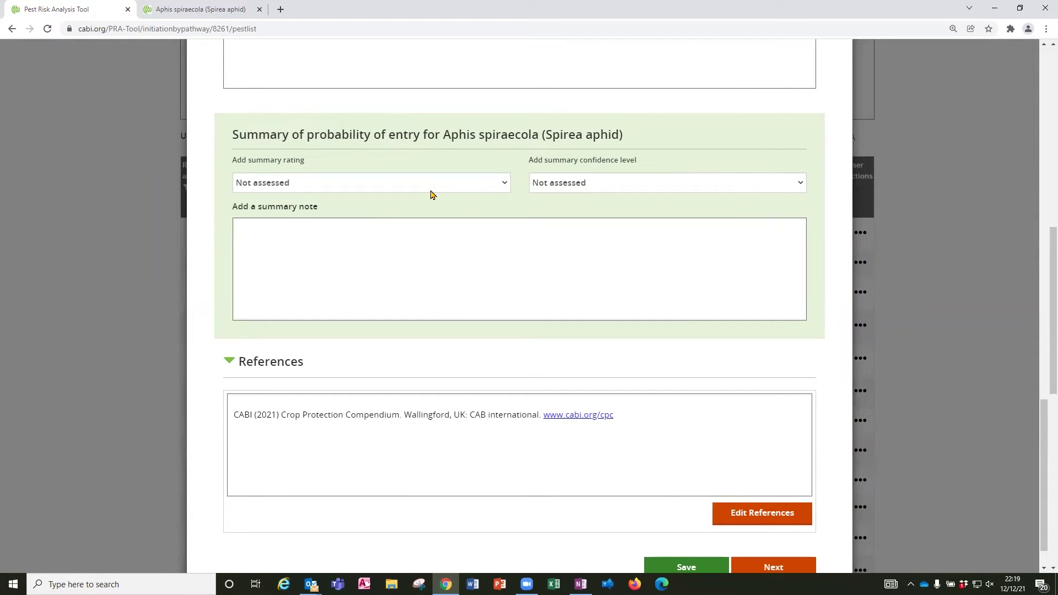
scroll(431, 194, "up", 2)
scroll(430, 191, "down", 2)
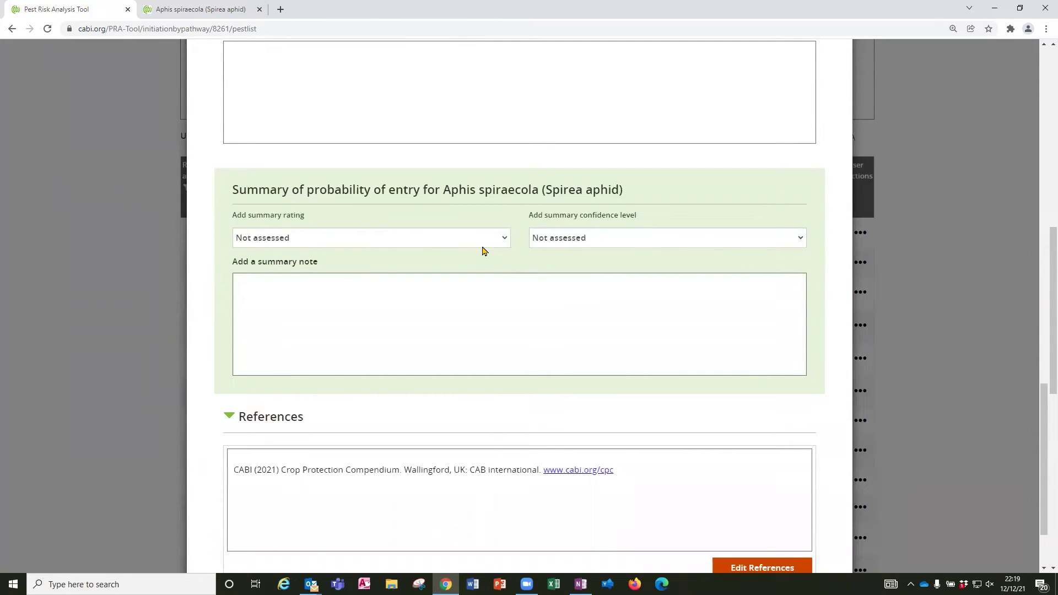
left_click(502, 240)
left_click(326, 291)
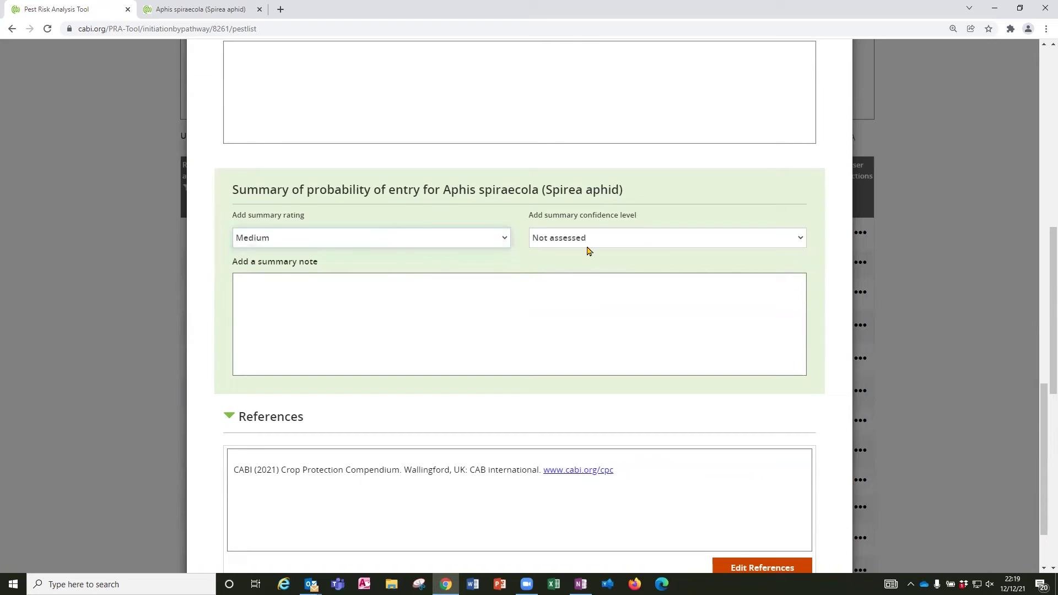
left_click(646, 239)
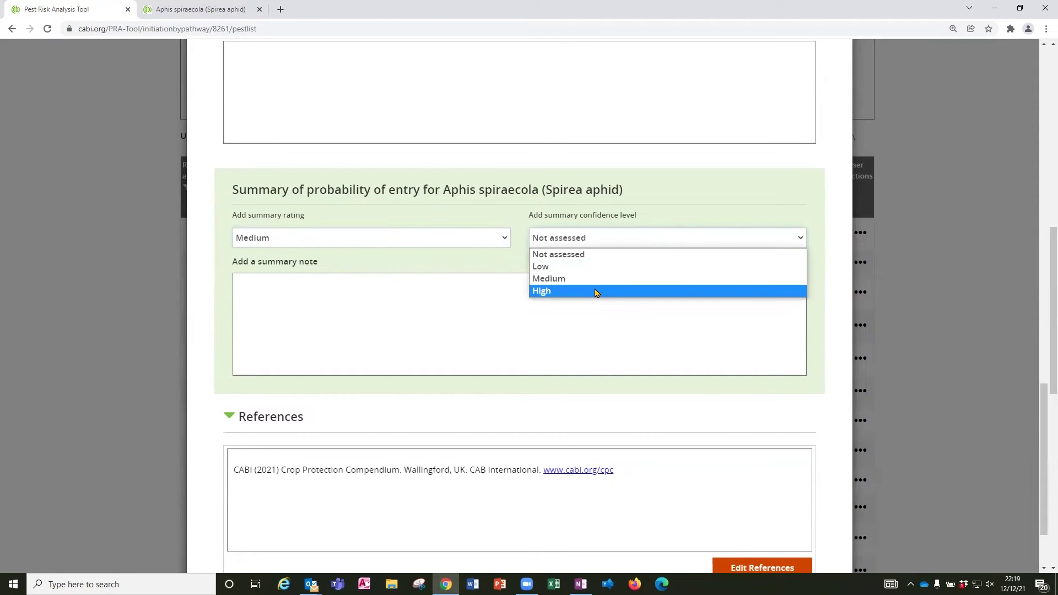
left_click(571, 292)
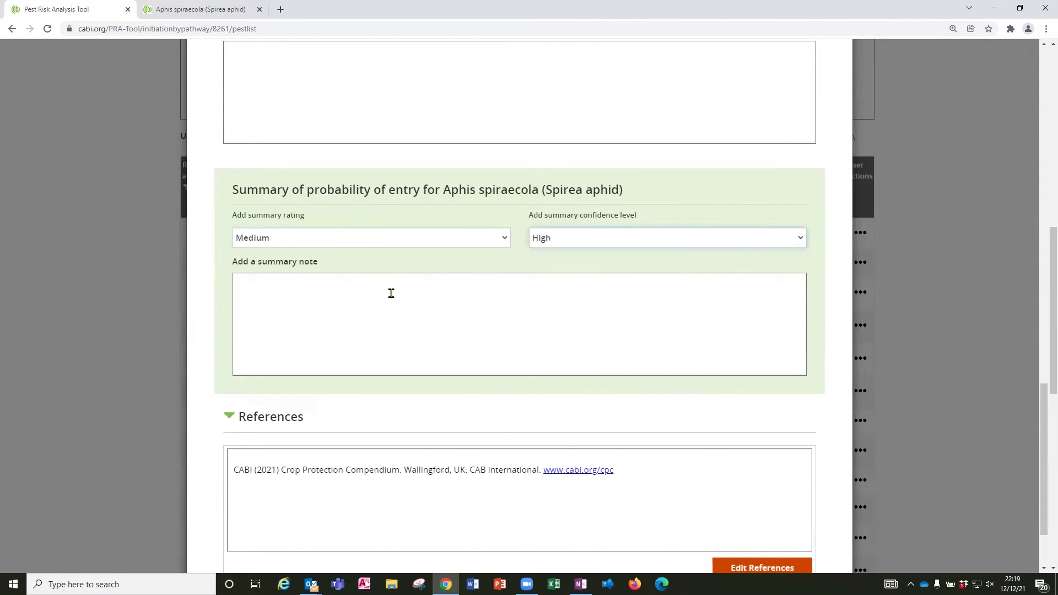
left_click(276, 287)
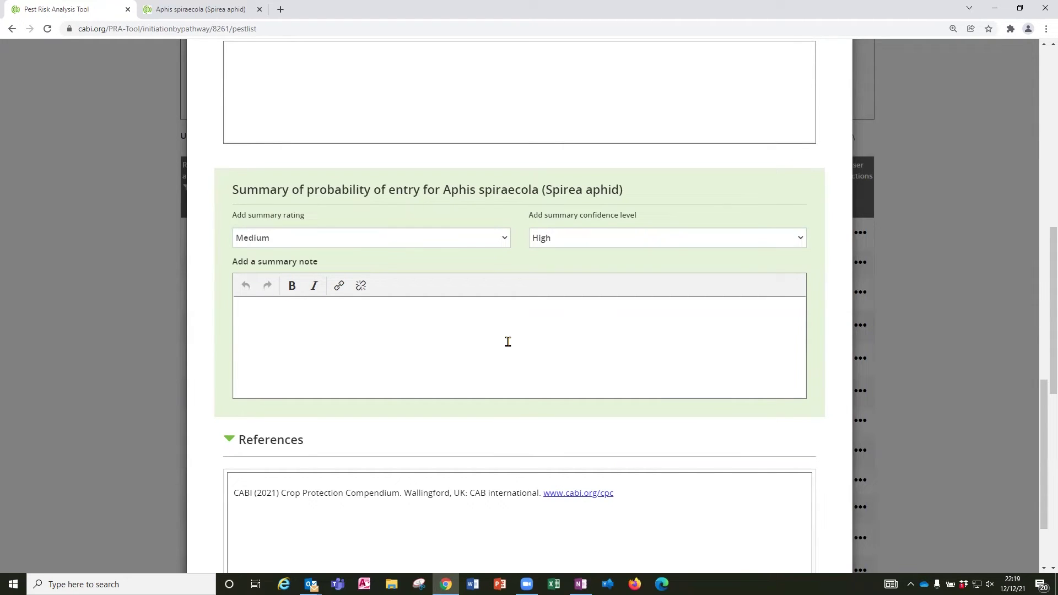
type("Probability of entry is ...")
scroll(535, 406, "down", 3)
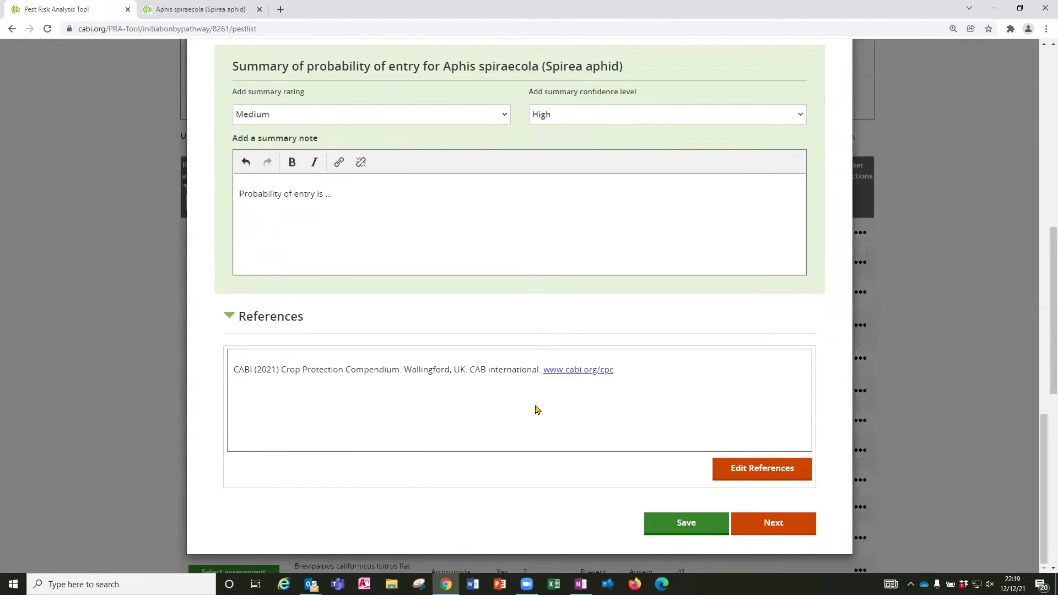
- Move past the establishment and spread questions to the potential consequences questions
left_click(780, 524)
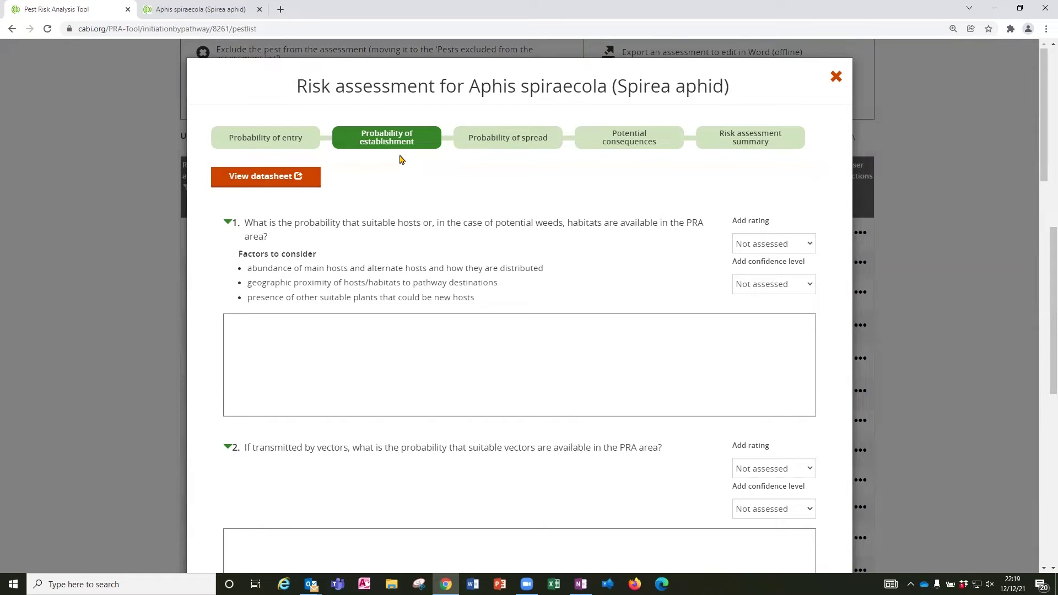
scroll(400, 159, "down", 1)
scroll(400, 159, "down", 1)
scroll(399, 159, "down", 2)
scroll(399, 159, "down", 2)
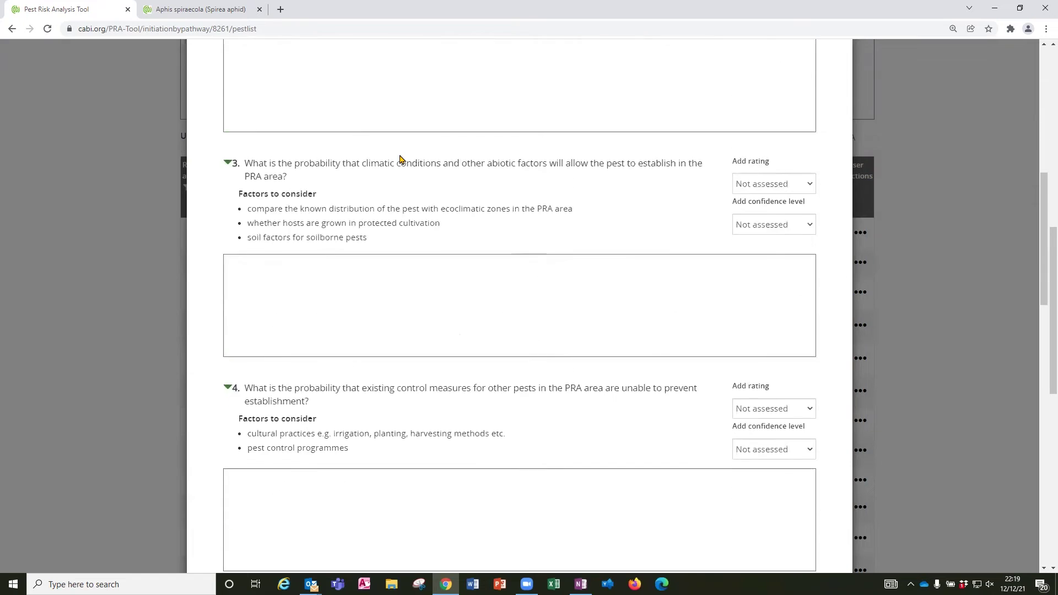
scroll(400, 159, "down", 4)
scroll(399, 158, "down", 3)
scroll(399, 159, "down", 2)
scroll(400, 159, "up", 2)
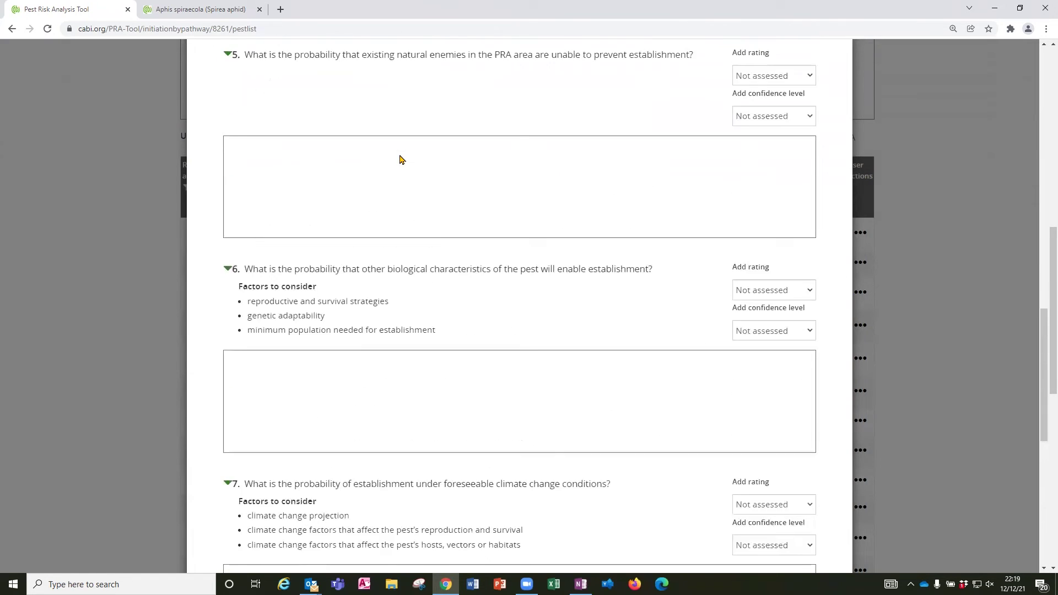
scroll(399, 159, "up", 1)
scroll(399, 158, "up", 3)
scroll(399, 160, "up", 2)
scroll(399, 157, "up", 4)
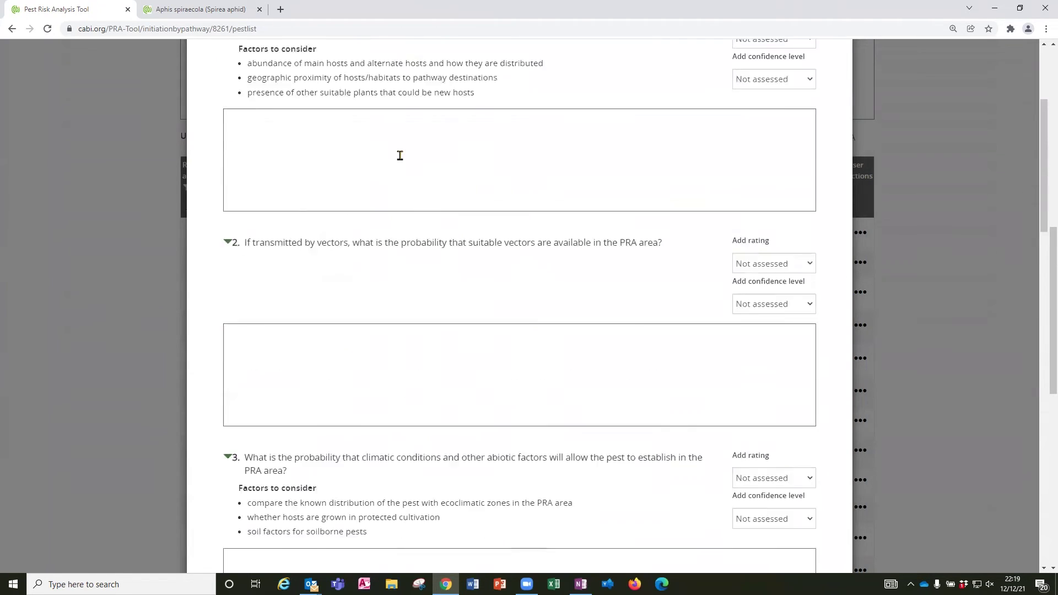
scroll(400, 155, "up", 2)
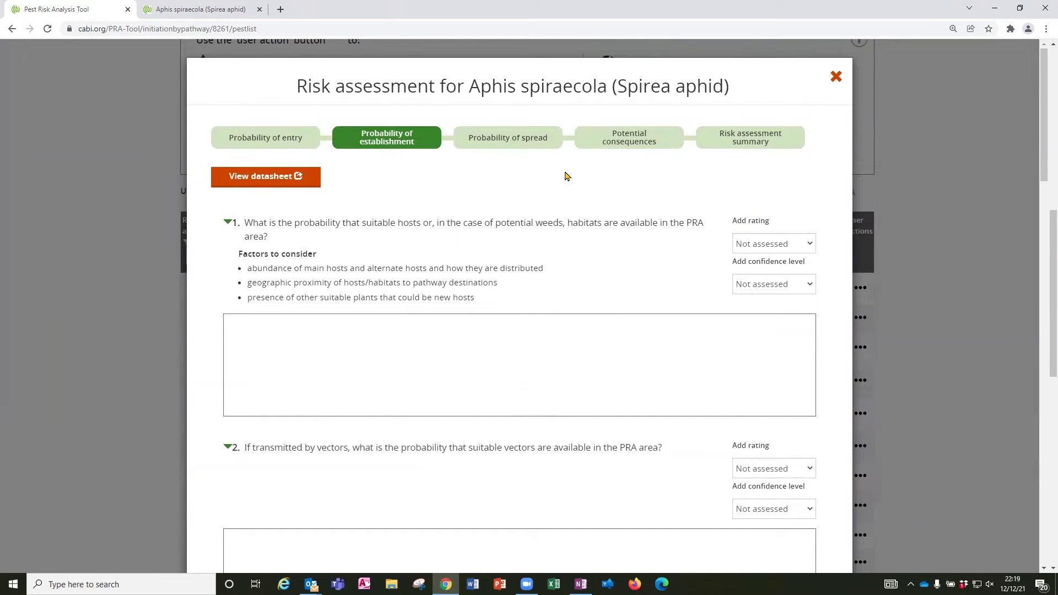
left_click(514, 142)
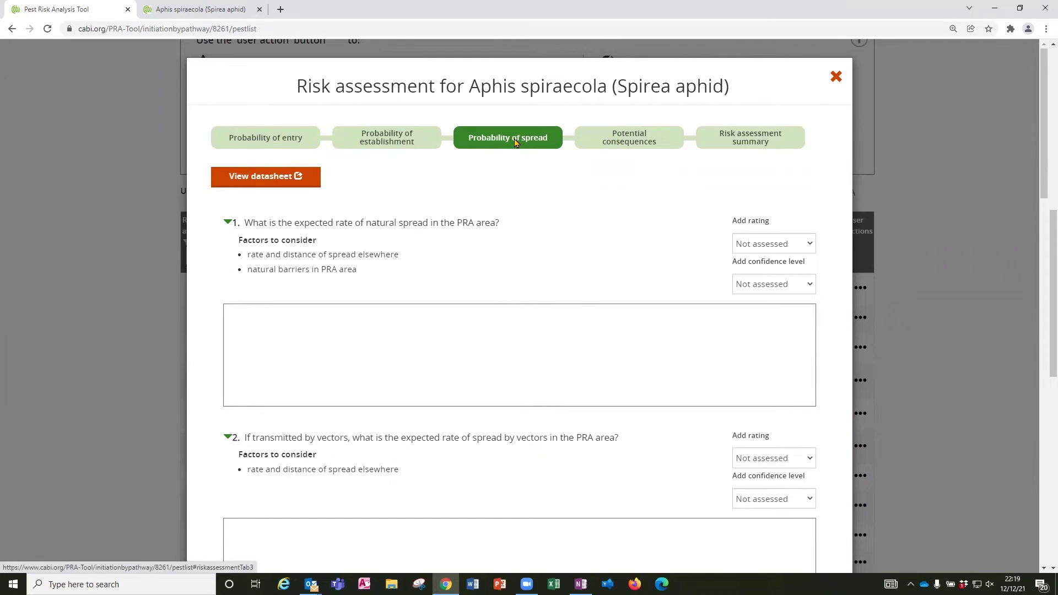
scroll(545, 202, "down", 2)
scroll(547, 209, "up", 2)
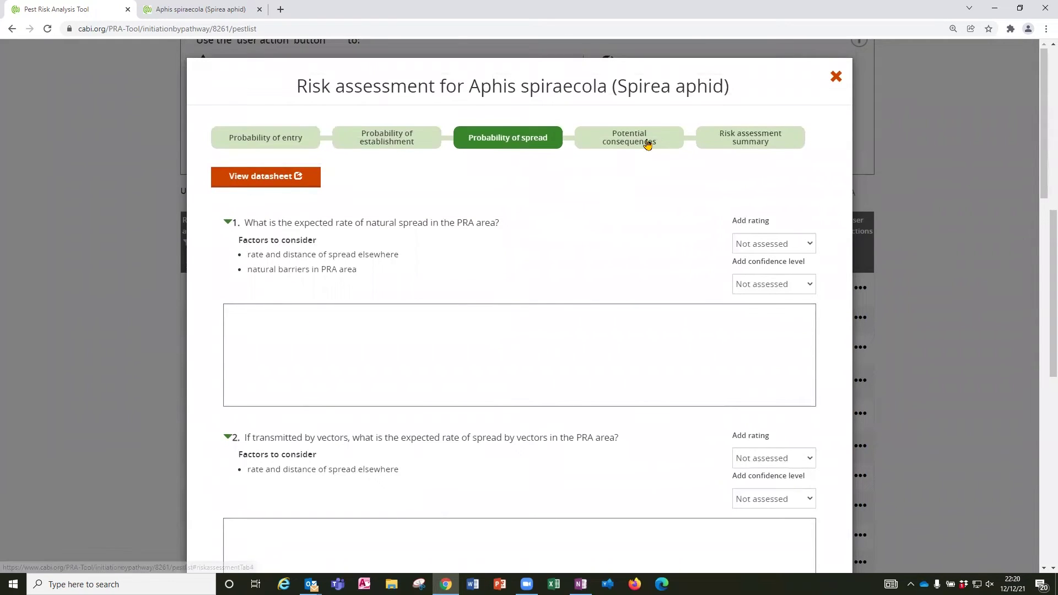
left_click(647, 143)
scroll(568, 276, "down", 2)
scroll(567, 276, "down", 1)
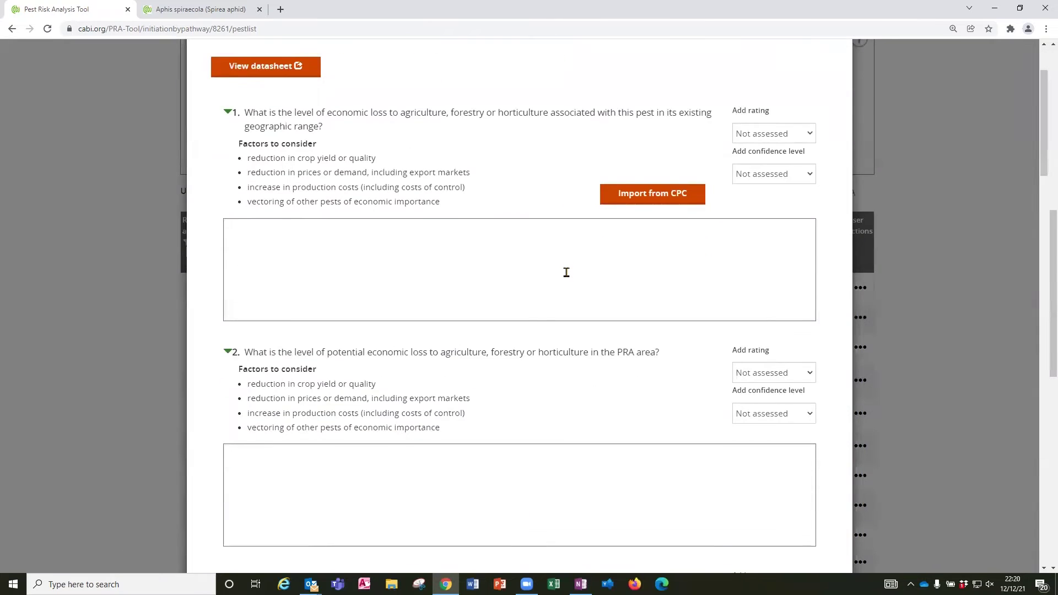
scroll(565, 273, "up", 3)
scroll(566, 272, "up", 1)
scroll(565, 272, "up", 2)
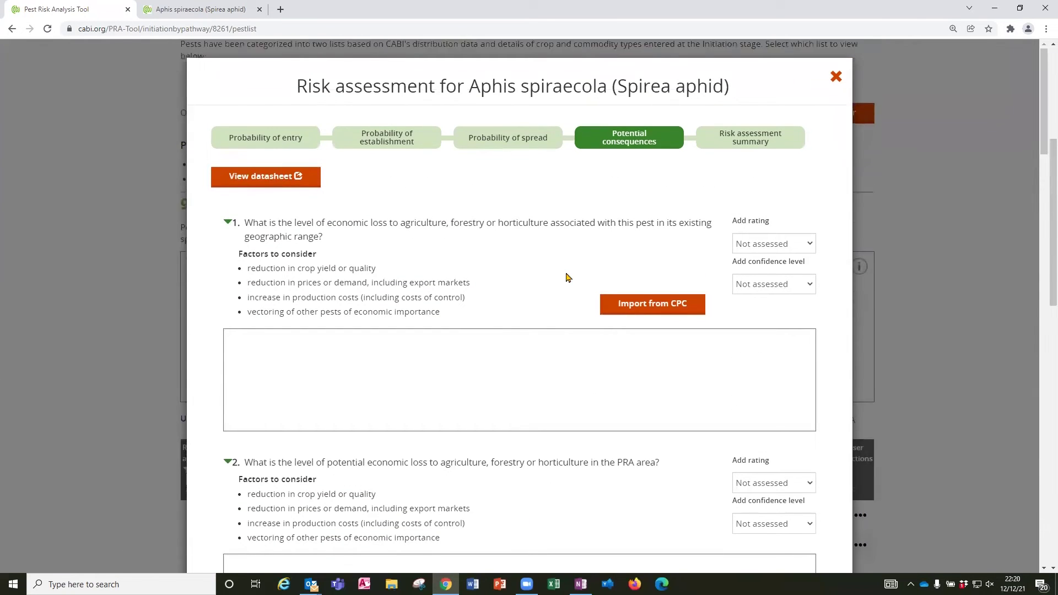
scroll(566, 271, "up", 1)
- Mark Aphis spiraecola as requiring phytosanitary measures in the summary and save the assessment
left_click(763, 139)
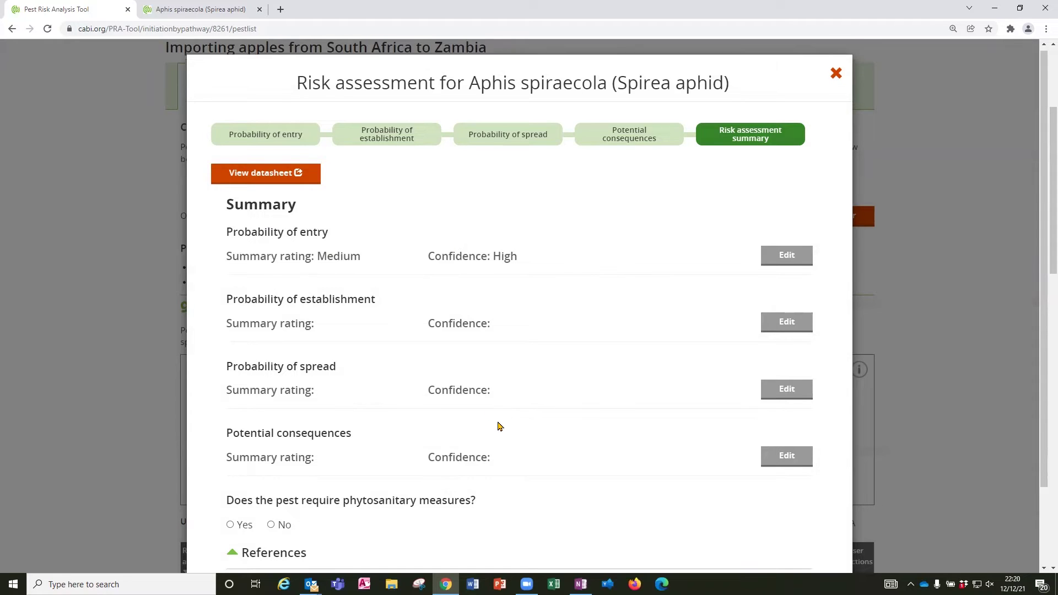
scroll(498, 427, "down", 1)
scroll(498, 426, "down", 1)
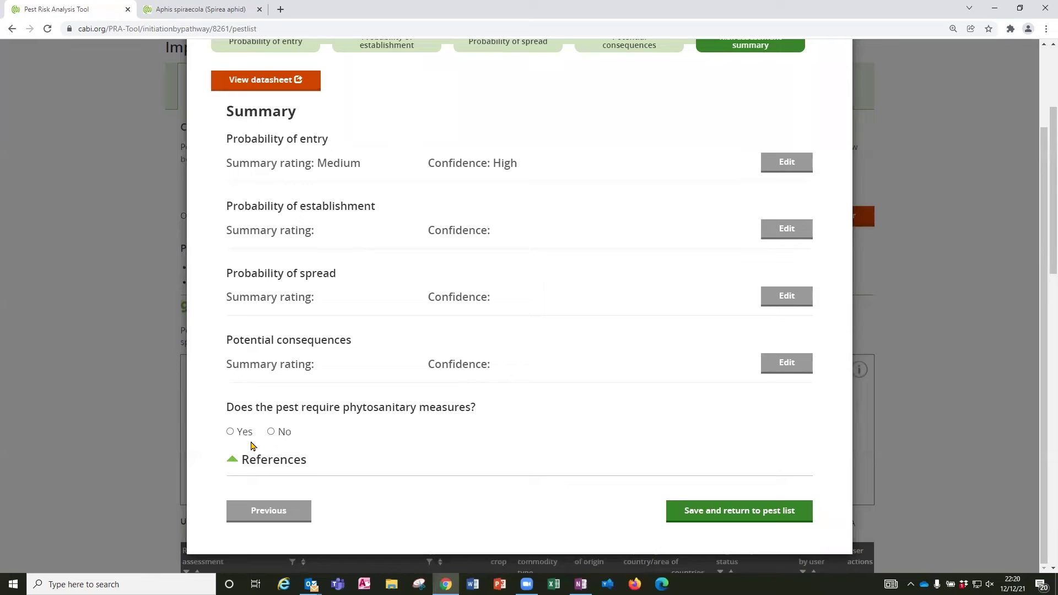
left_click(231, 431)
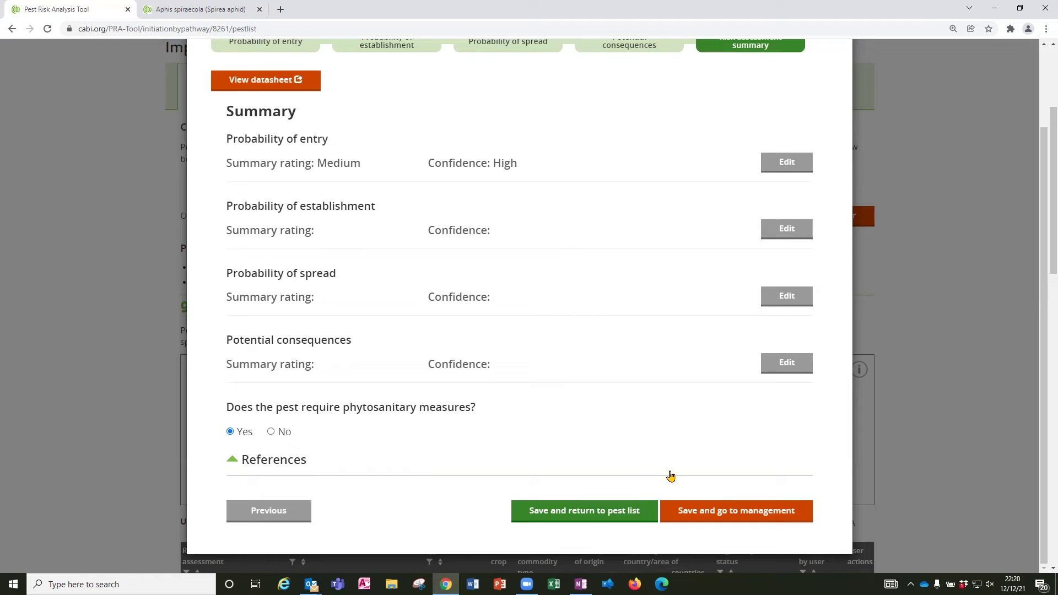
left_click(746, 513)
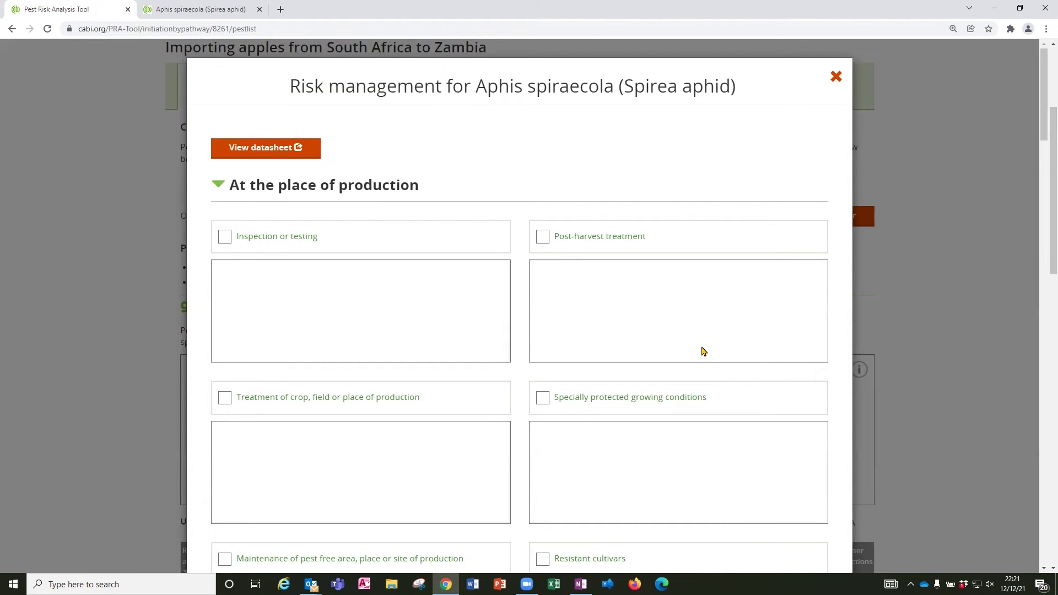
scroll(702, 352, "down", 1)
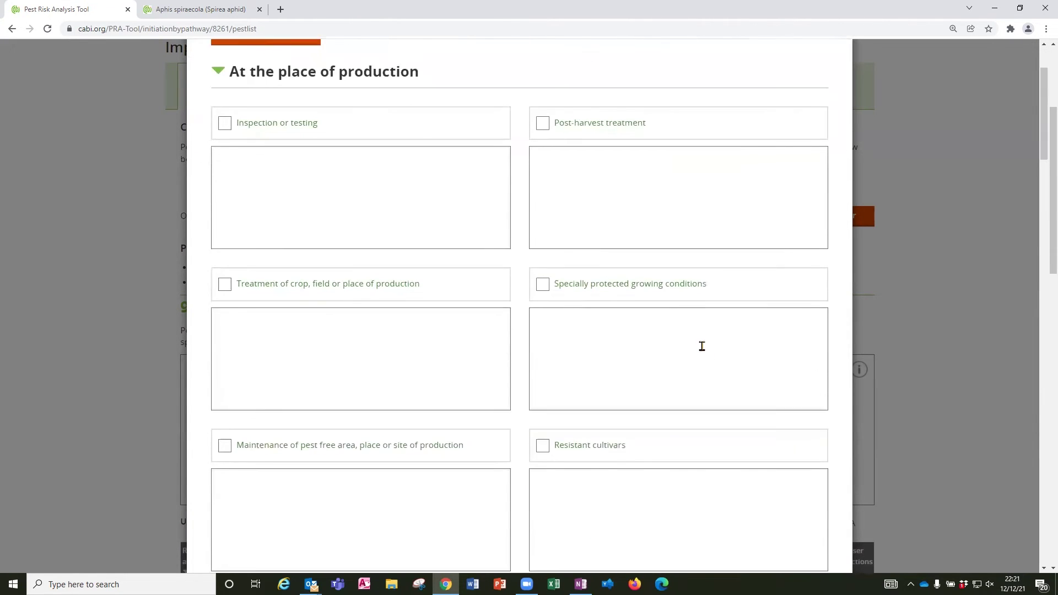
scroll(702, 352, "down", 1)
scroll(702, 351, "down", 1)
scroll(702, 351, "down", 1)
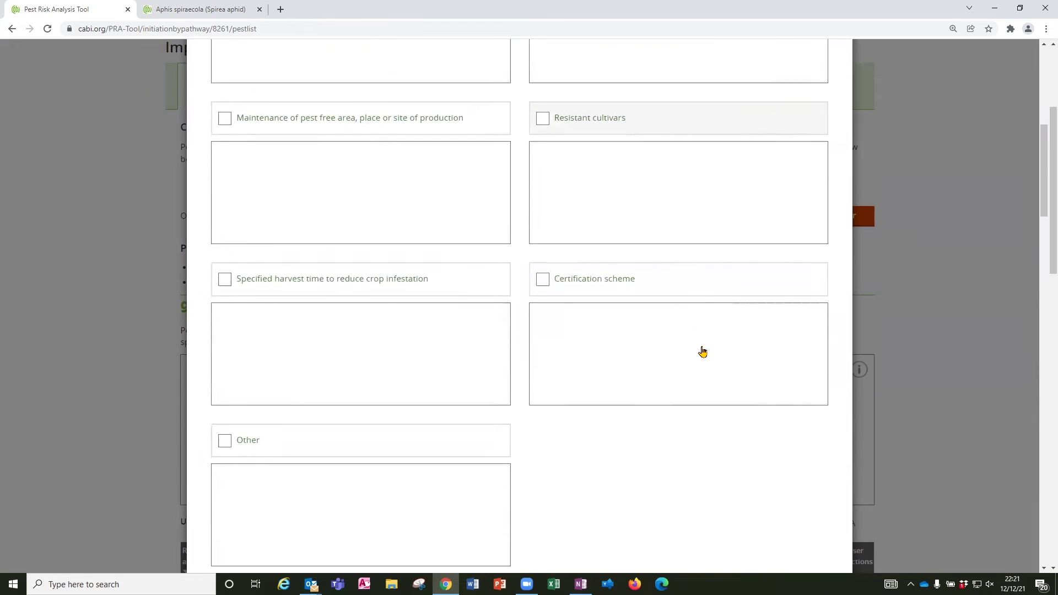
scroll(702, 352, "down", 1)
scroll(702, 352, "down", 1)
scroll(702, 351, "down", 1)
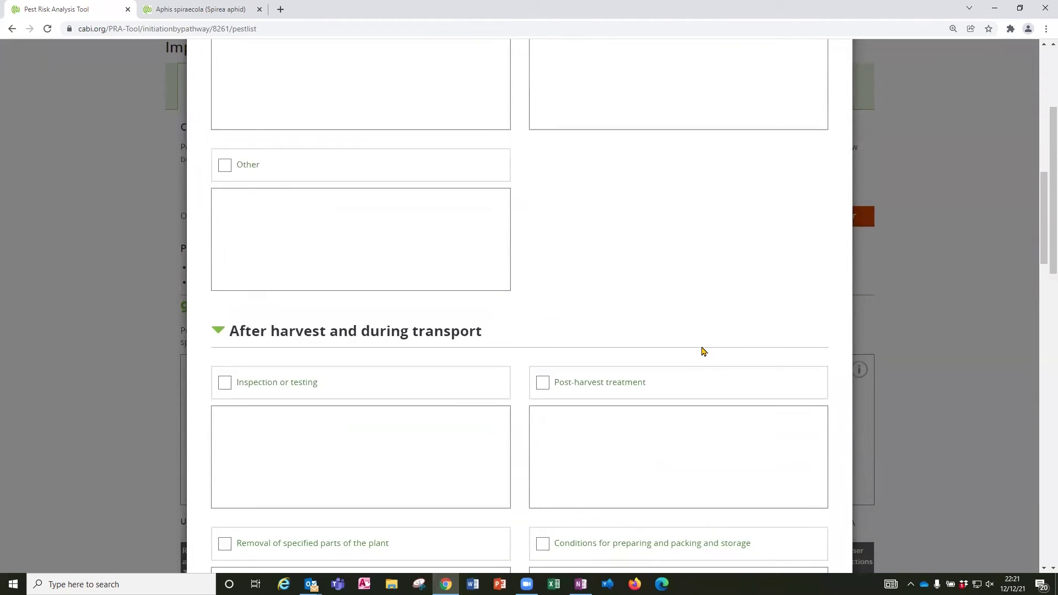
- Save post-harvest inspection, post-entry quarantine testing and phytosanitary certification as the aphid's management options
left_click(225, 385)
left_click(268, 434)
type("af;ajdf;la f;al f")
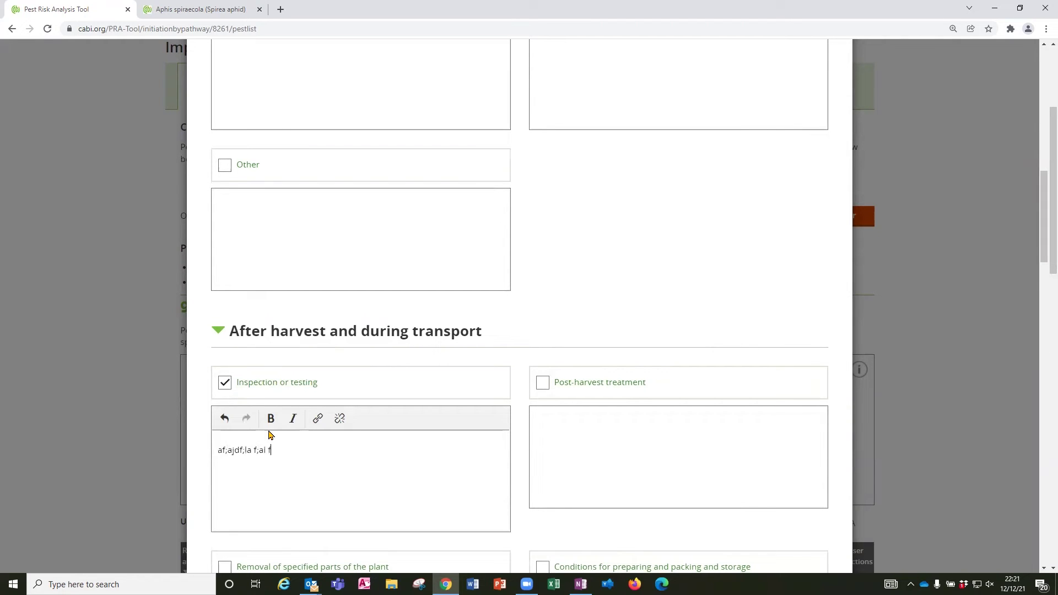
type(";aldfjk")
scroll(281, 436, "down", 1)
scroll(281, 437, "down", 1)
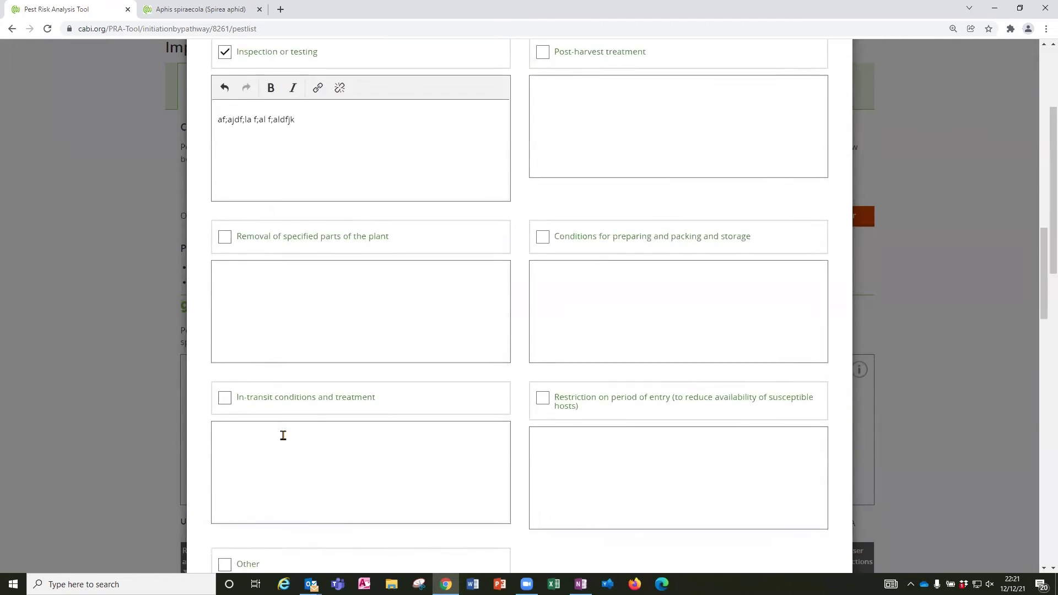
scroll(373, 434, "down", 1)
scroll(380, 438, "down", 1)
scroll(379, 438, "down", 2)
scroll(470, 408, "down", 2)
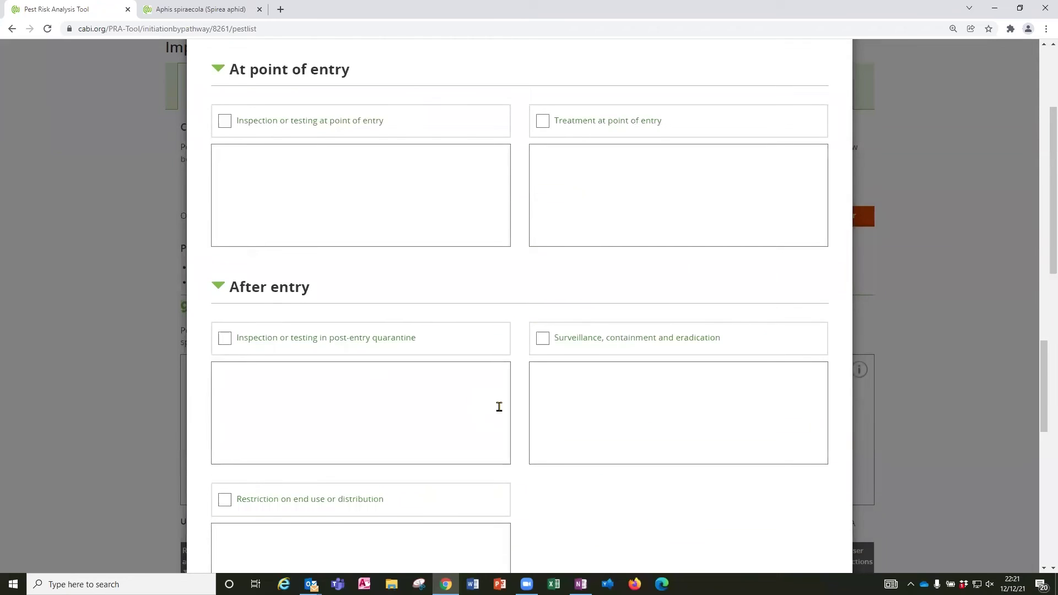
left_click(225, 338)
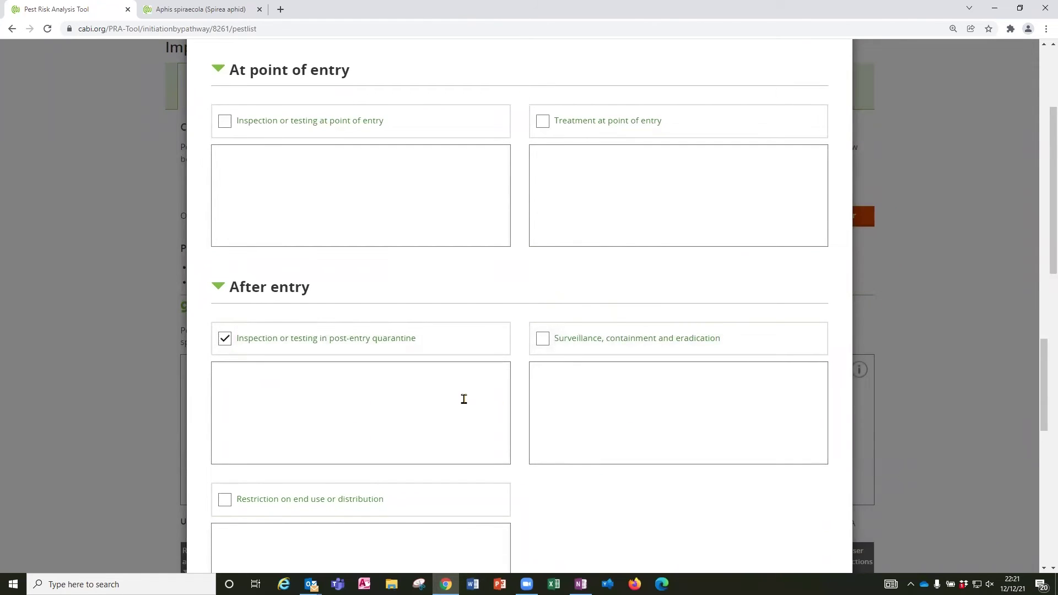
scroll(463, 397, "down", 2)
scroll(463, 397, "down", 2)
left_click(542, 332)
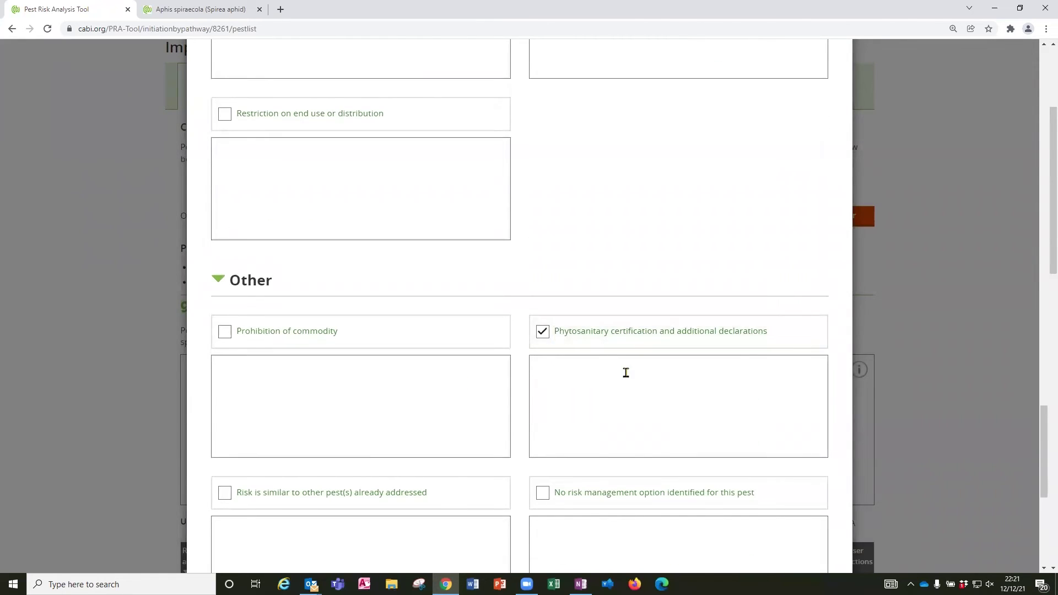
scroll(626, 377, "down", 3)
scroll(626, 378, "down", 2)
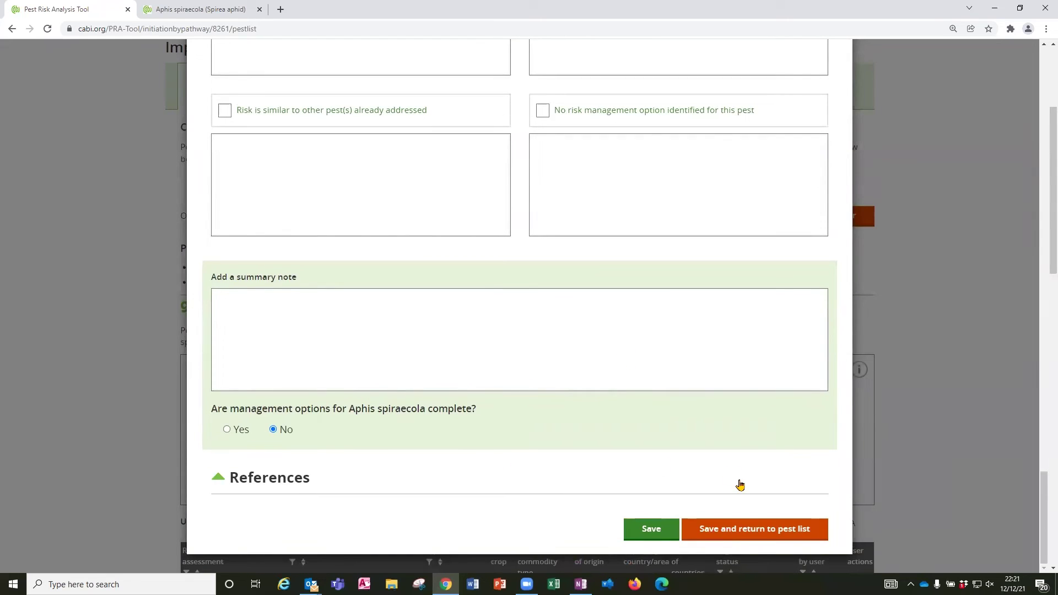
left_click(748, 533)
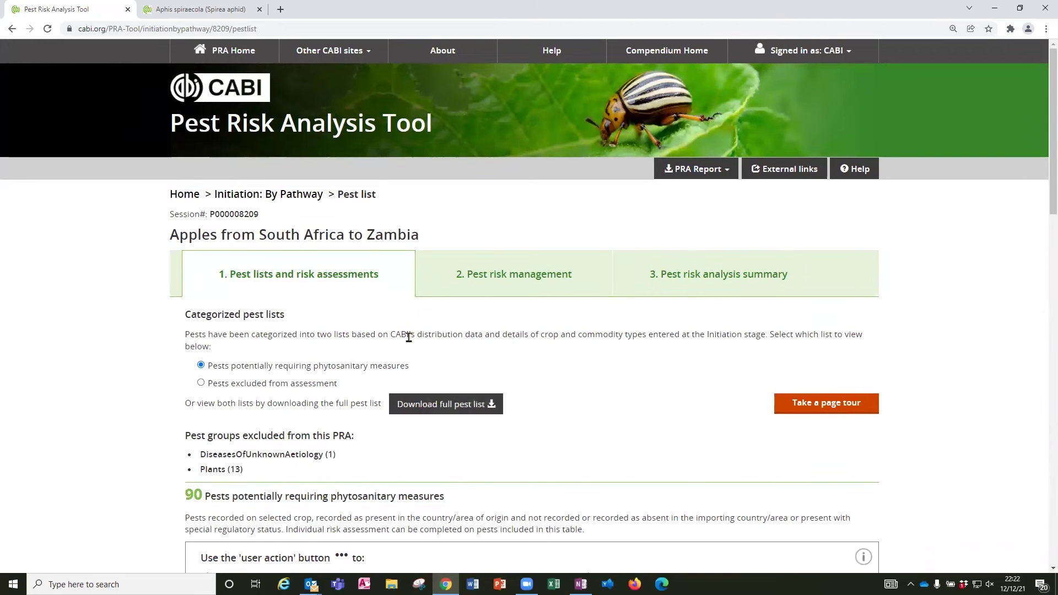
left_click(521, 278)
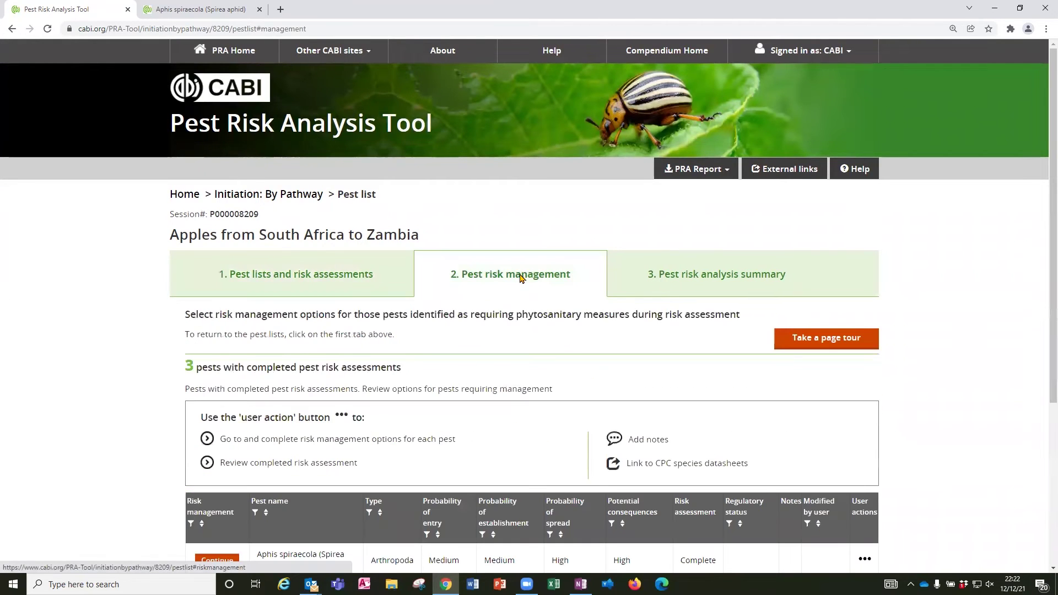
scroll(590, 382, "down", 2)
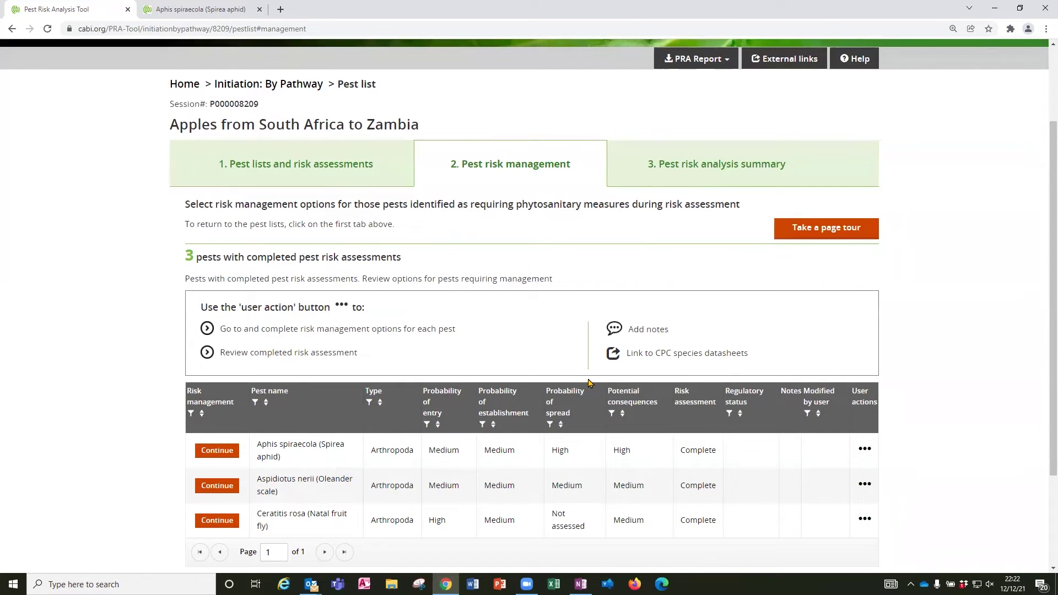
left_click(725, 168)
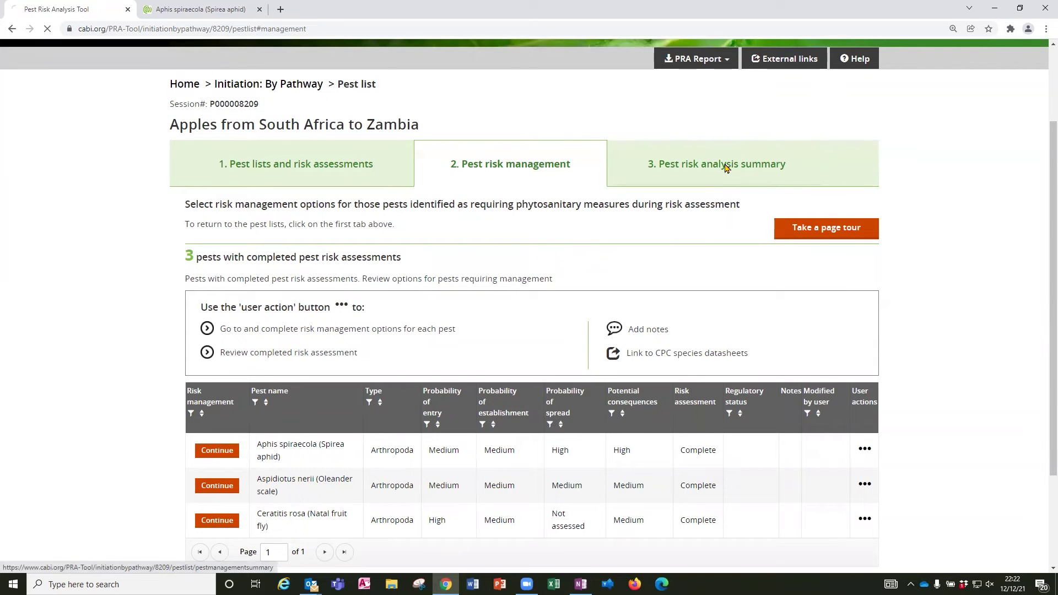
scroll(699, 276, "down", 2)
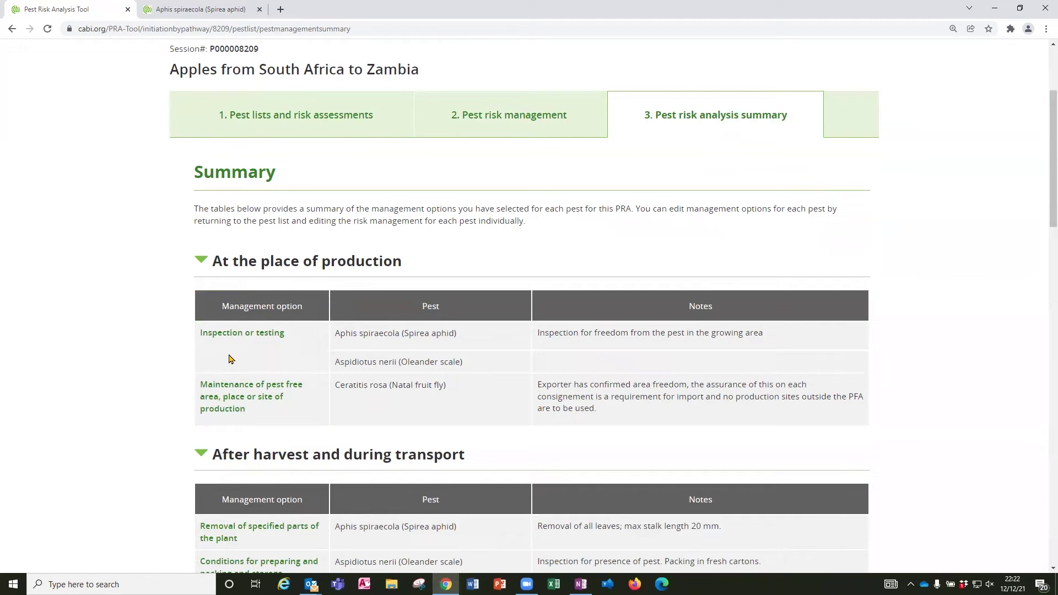
scroll(229, 359, "down", 1)
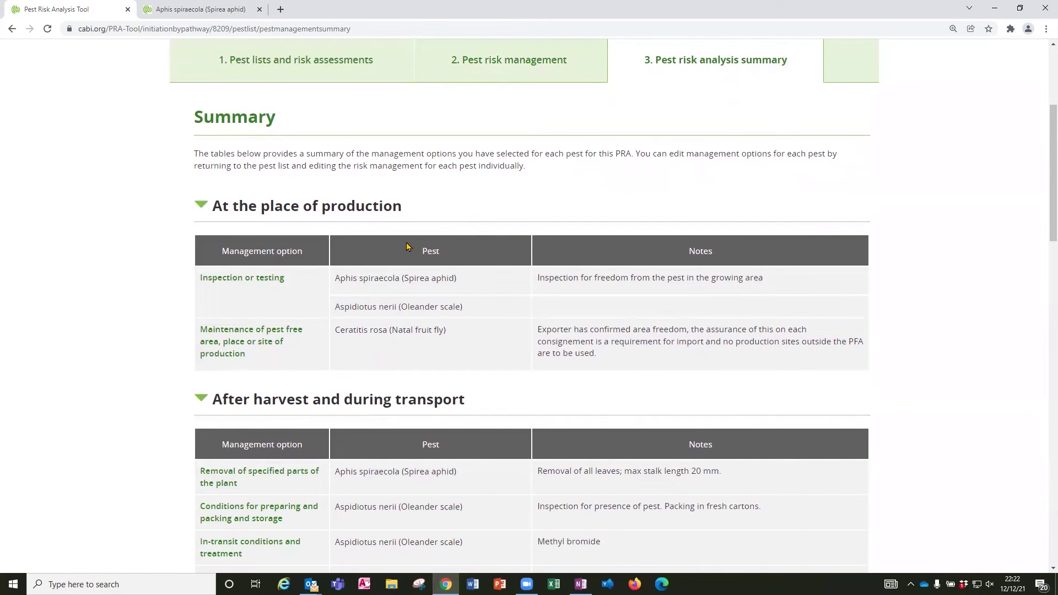
scroll(258, 383, "down", 3)
scroll(259, 382, "down", 1)
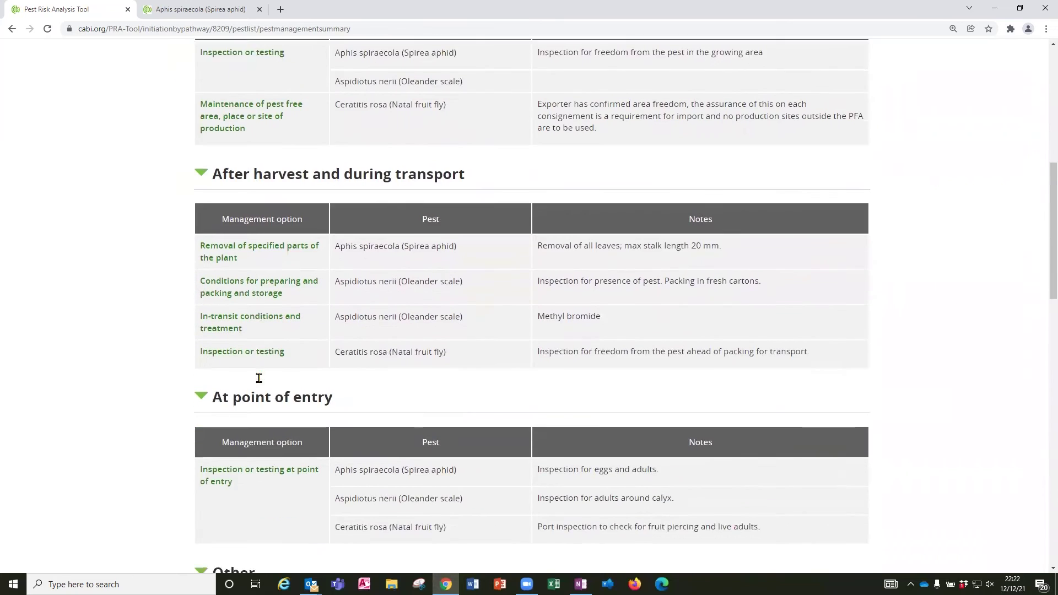
scroll(259, 383, "down", 1)
scroll(259, 382, "down", 2)
scroll(259, 381, "down", 1)
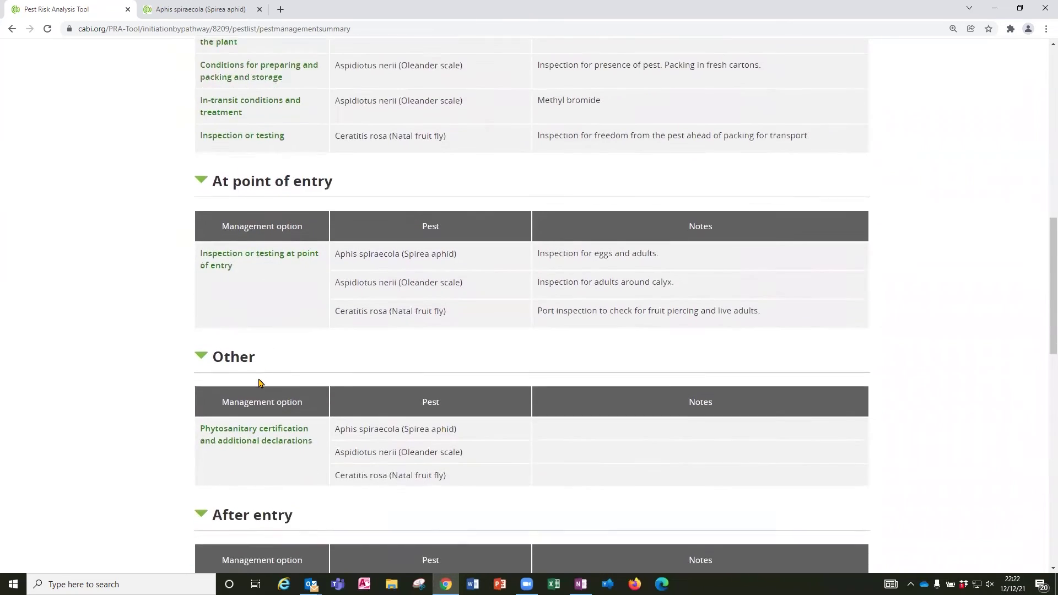
scroll(259, 379, "down", 1)
scroll(259, 378, "down", 1)
scroll(259, 378, "down", 1)
scroll(259, 381, "down", 1)
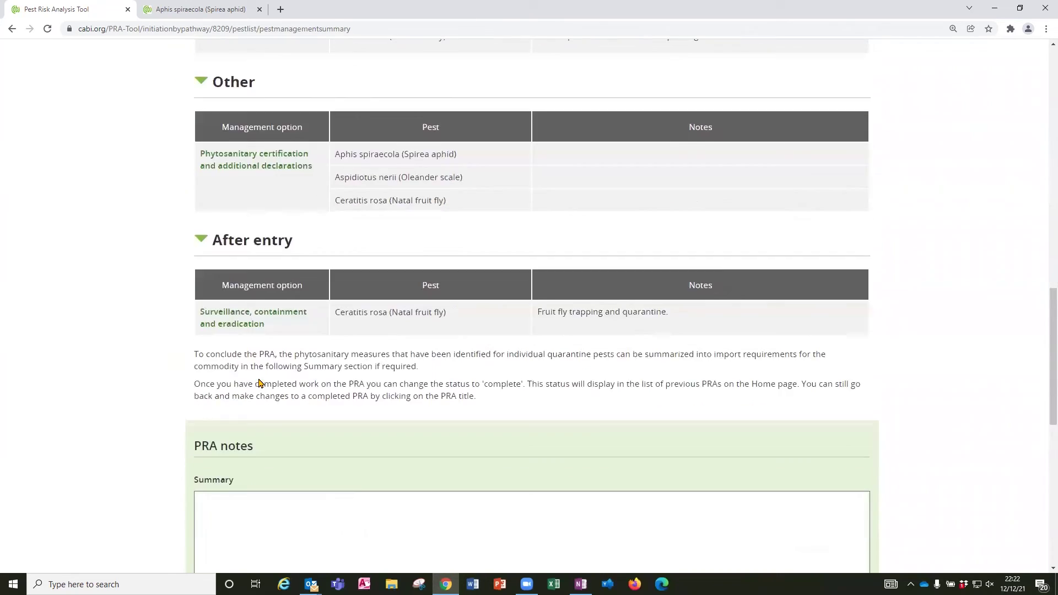
scroll(259, 379, "down", 2)
scroll(259, 380, "down", 1)
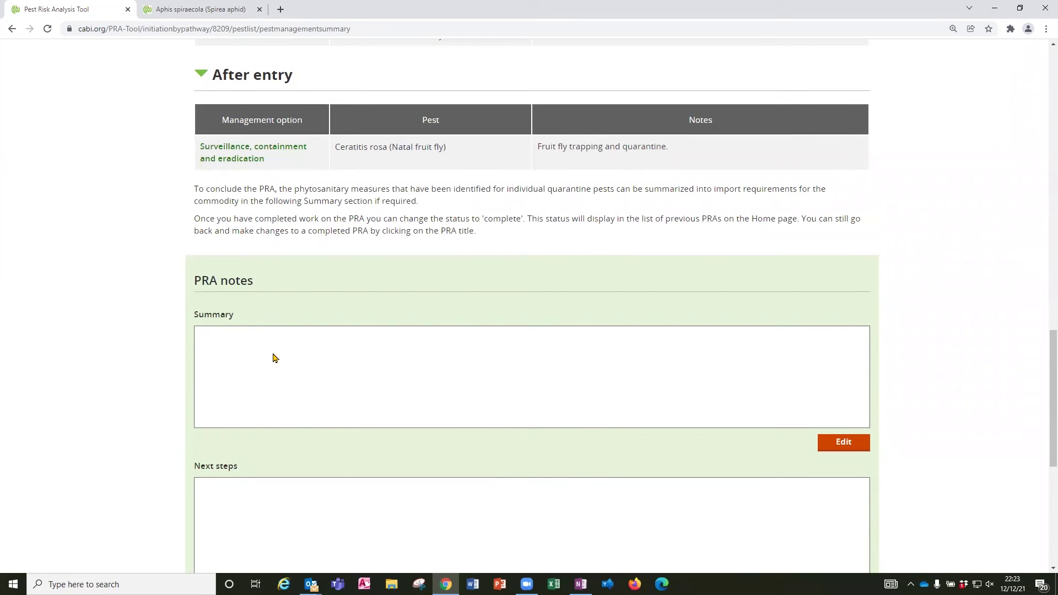
scroll(274, 358, "down", 2)
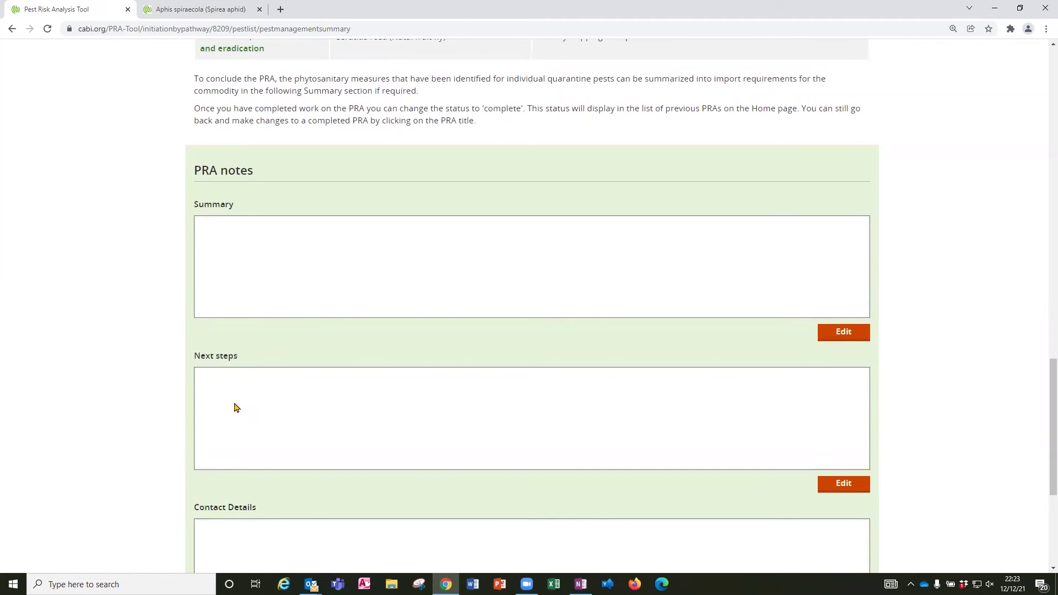
scroll(234, 408, "down", 2)
scroll(307, 449, "down", 1)
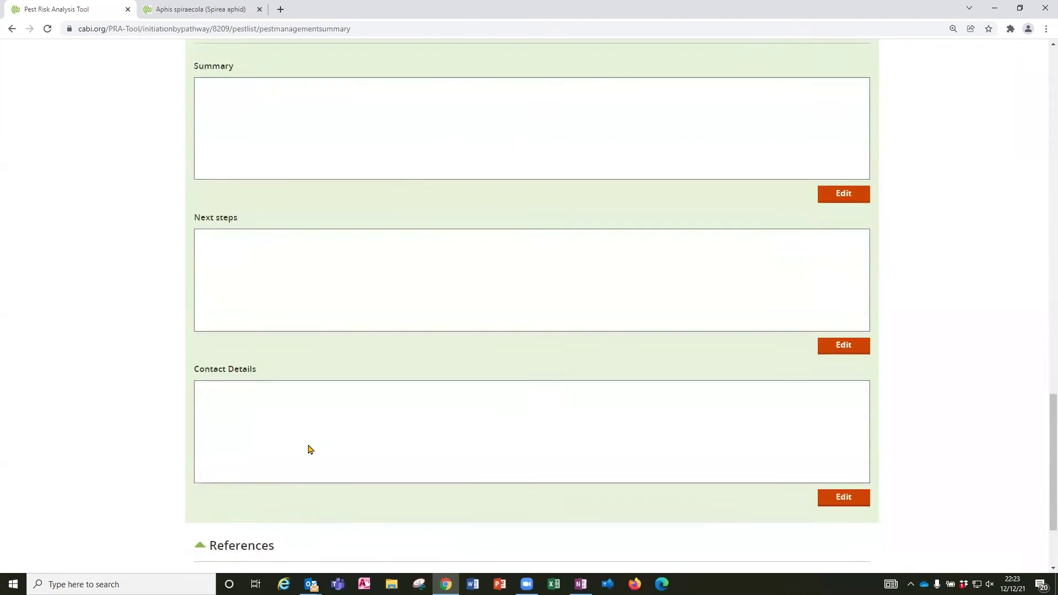
scroll(308, 449, "down", 2)
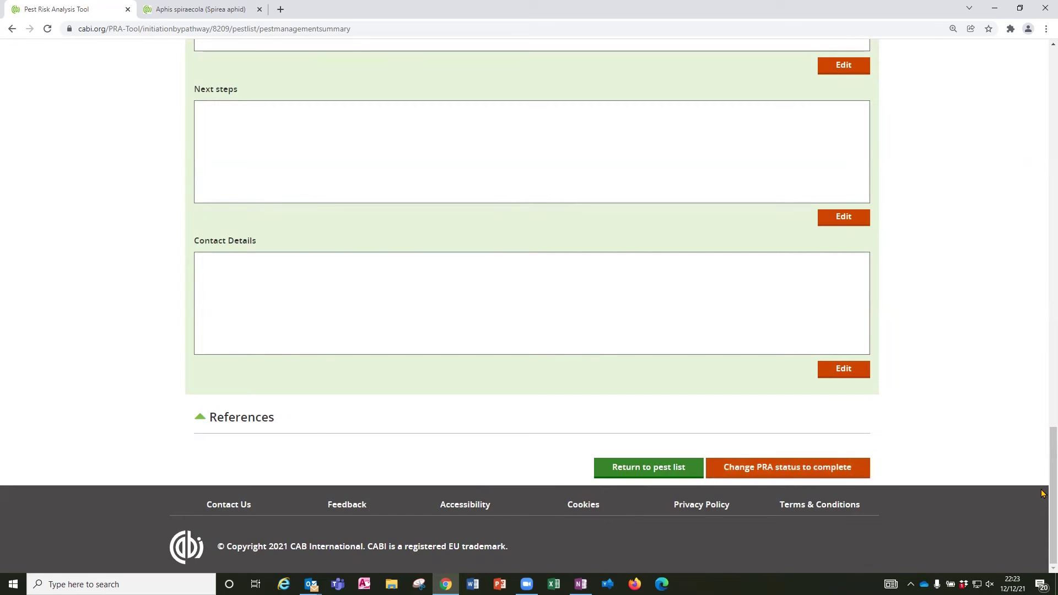
left_click_drag(1052, 438, 1042, 92)
scroll(1042, 92, "up", 2)
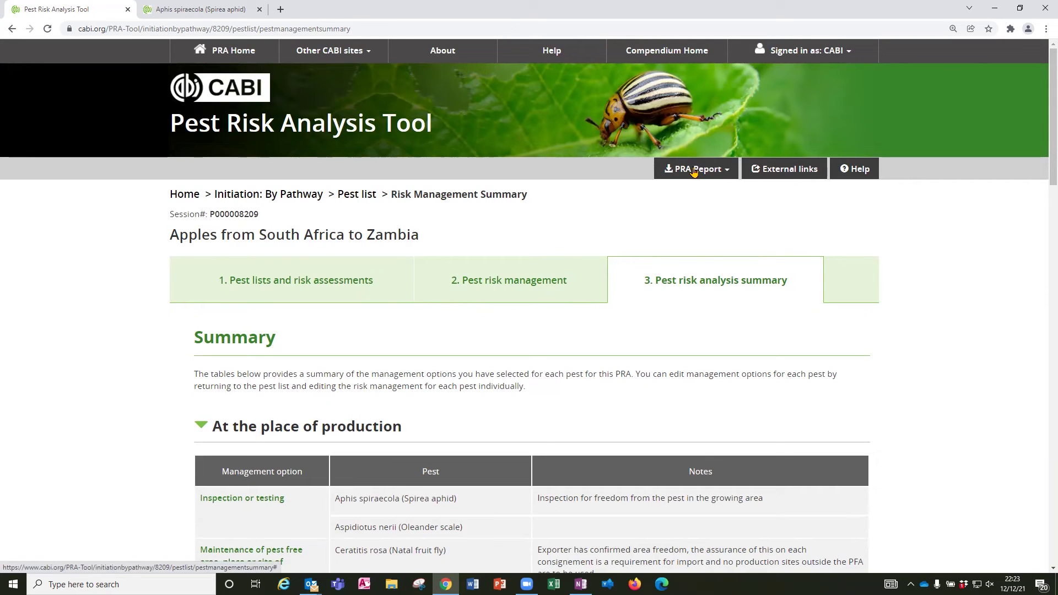
- View the Apples from South Africa to Zambia PRA report, download it as .docx, and open it
left_click(693, 171)
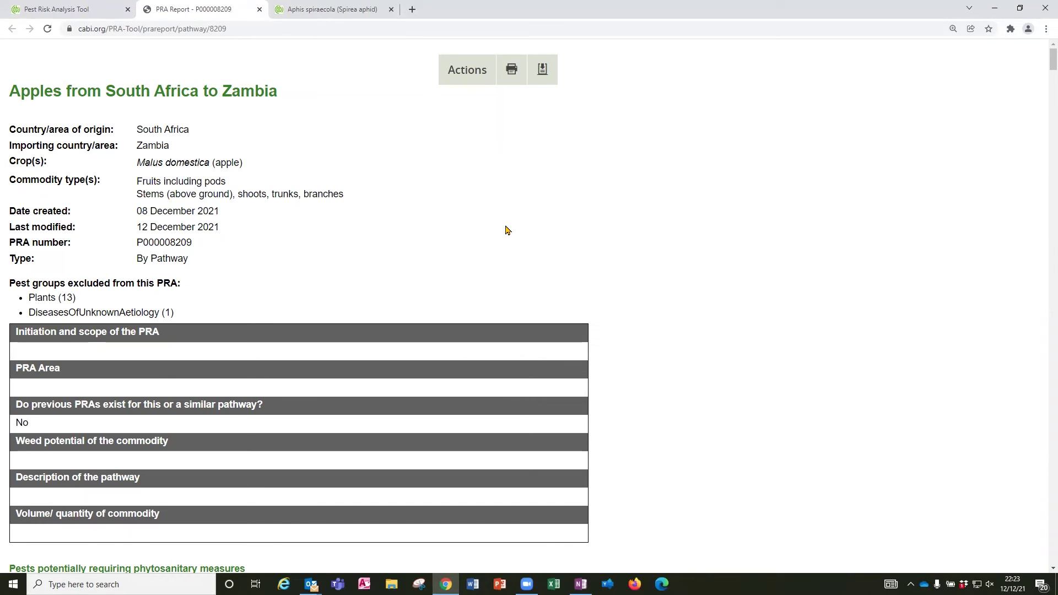
scroll(506, 230, "down", 2)
scroll(507, 230, "down", 3)
scroll(506, 229, "down", 2)
scroll(506, 229, "down", 2)
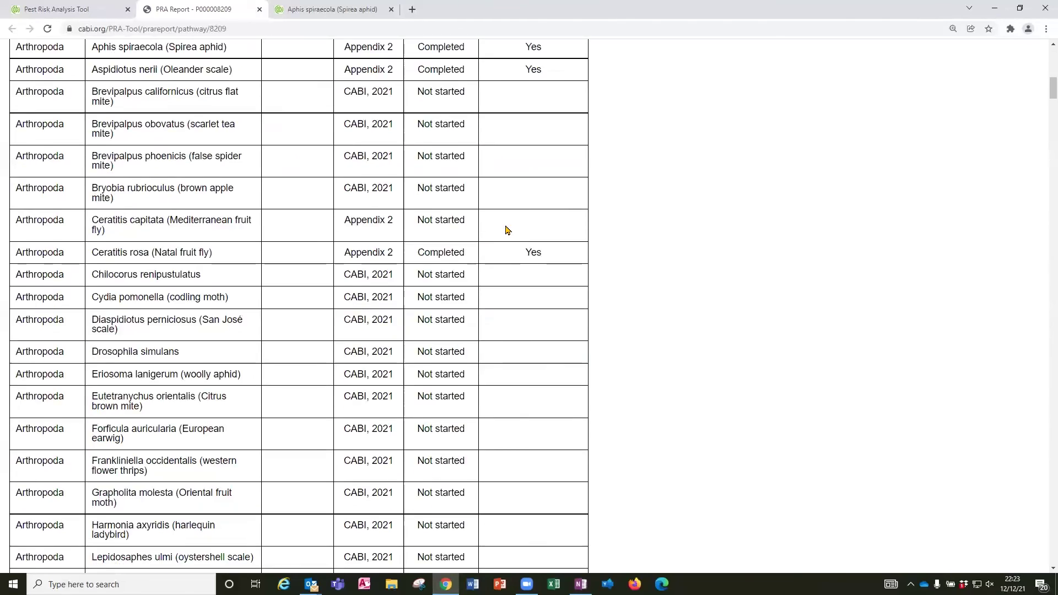
scroll(507, 230, "down", 3)
scroll(507, 230, "down", 3)
scroll(507, 230, "up", 3)
scroll(507, 230, "up", 4)
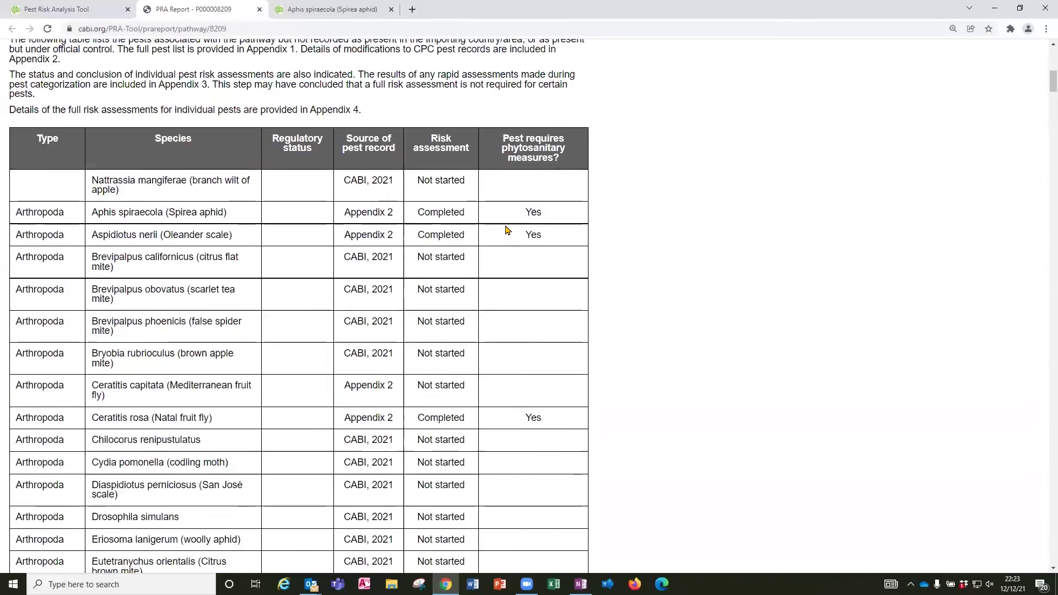
scroll(507, 230, "up", 3)
scroll(506, 229, "up", 3)
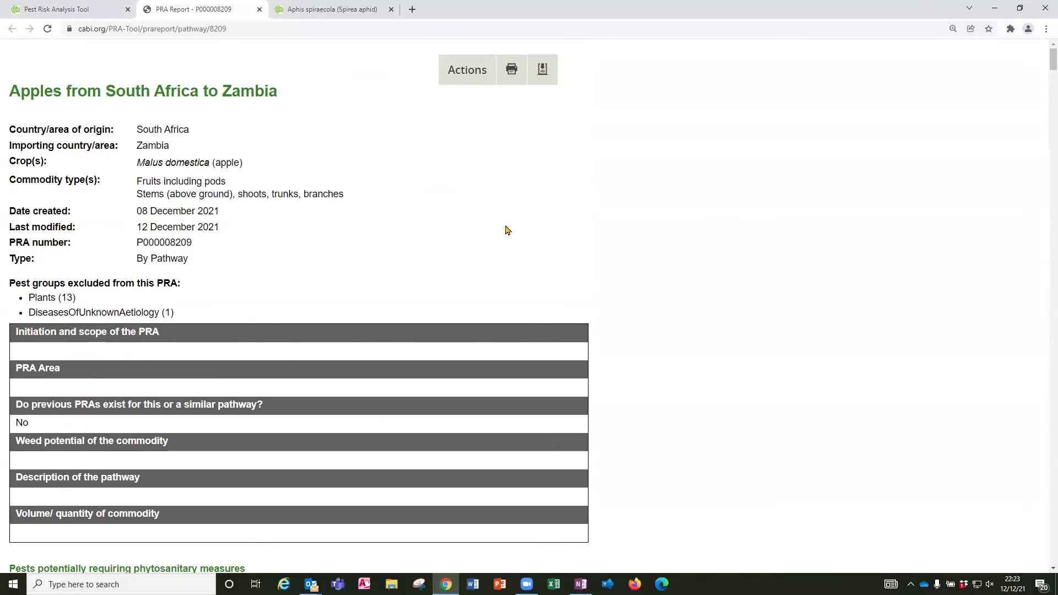
left_click(542, 72)
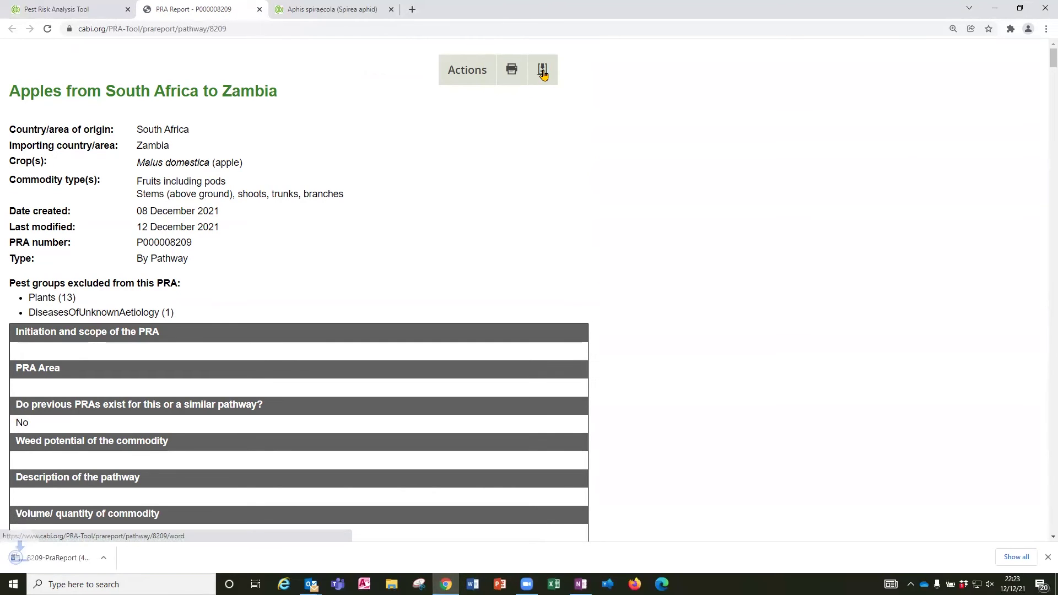
left_click(82, 564)
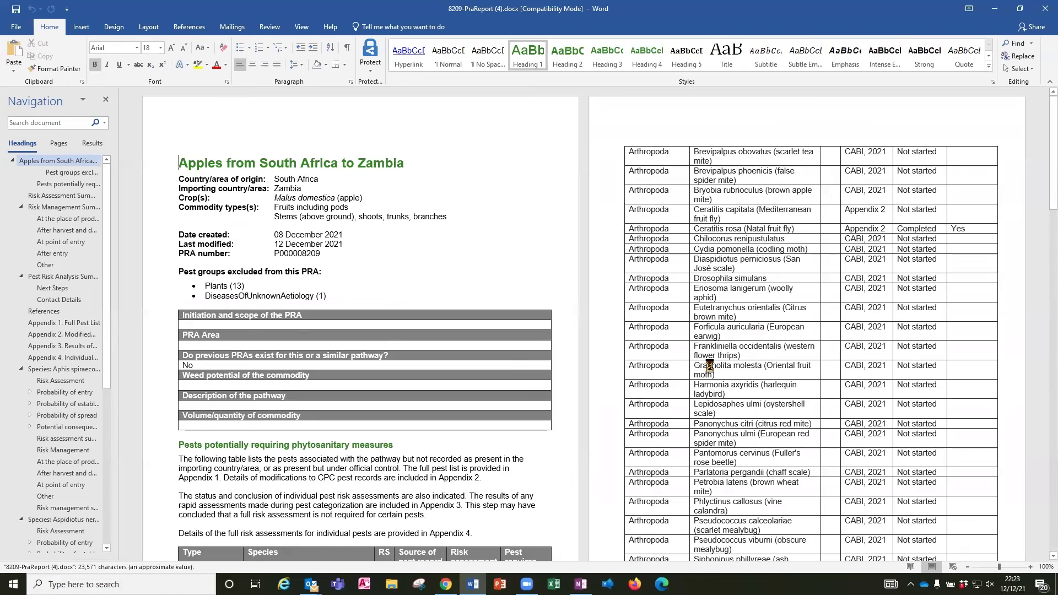
scroll(709, 367, "down", 2)
scroll(711, 367, "down", 1)
scroll(711, 366, "down", 1)
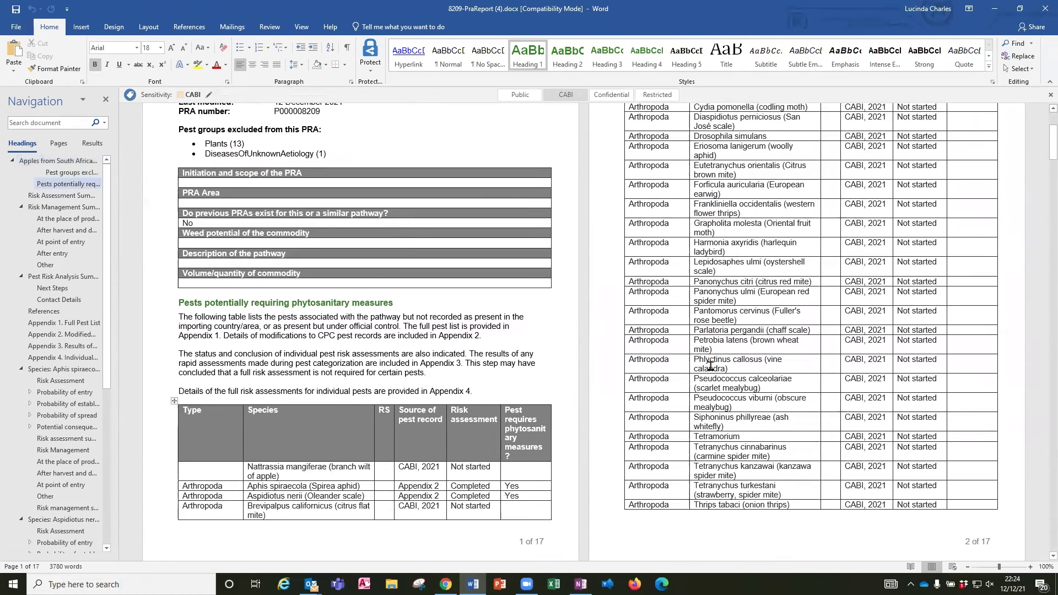
scroll(711, 366, "up", 4)
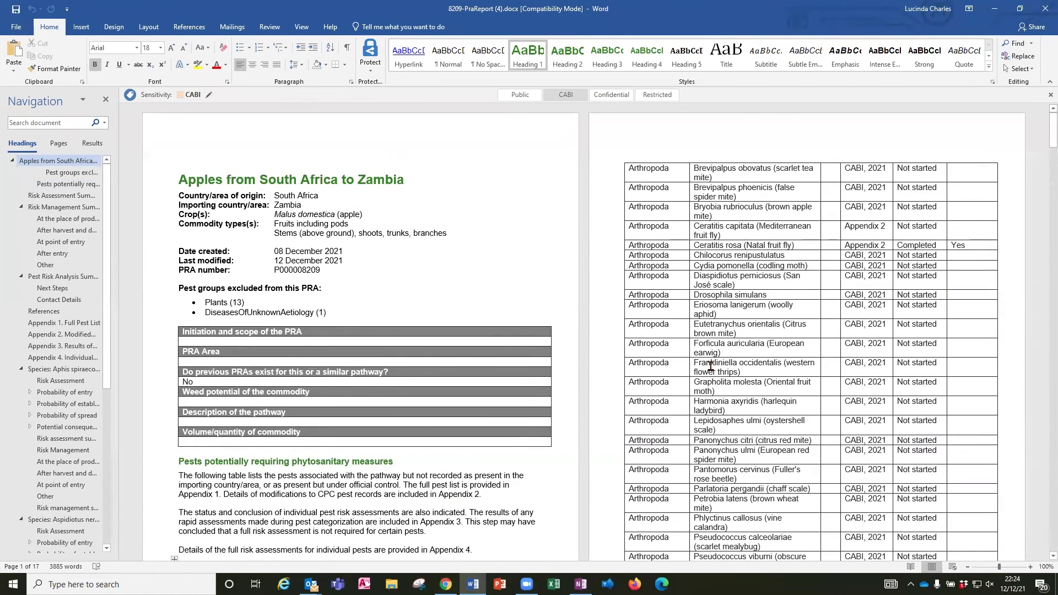
- Browse the risk assessment, risk management and pest risk analysis summary sections in Word
left_click(66, 195)
left_click(69, 207)
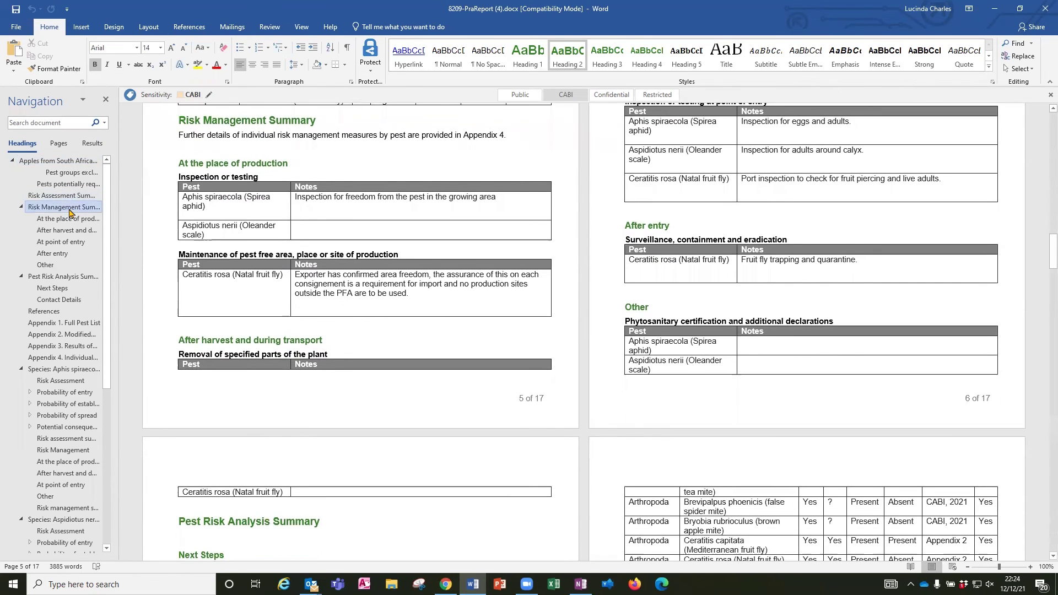
left_click(61, 277)
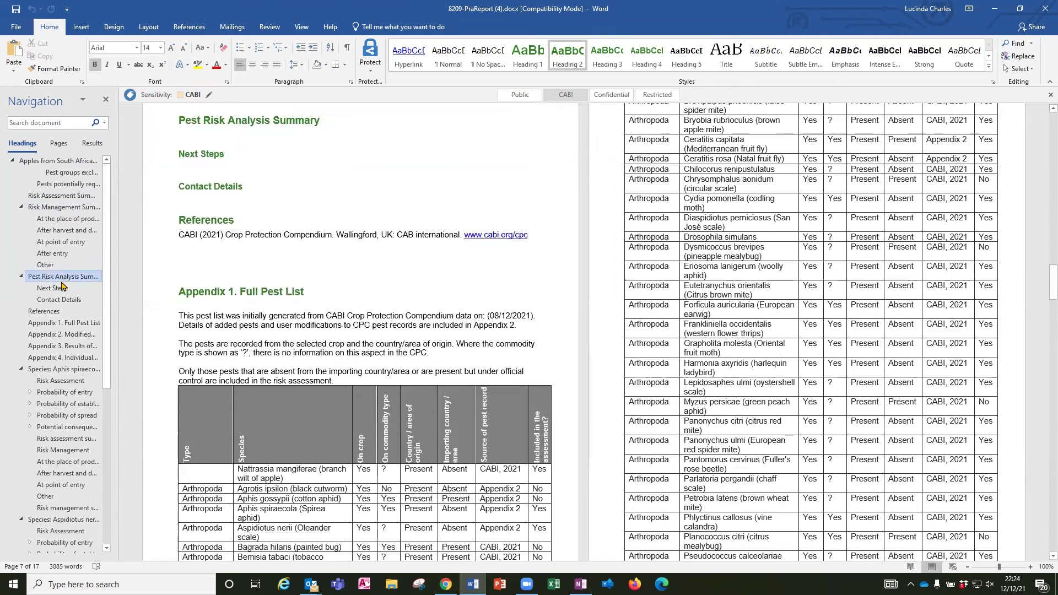
- Check Appendix 2 and the Aphis spiraecola species section, then close the report
left_click(56, 336)
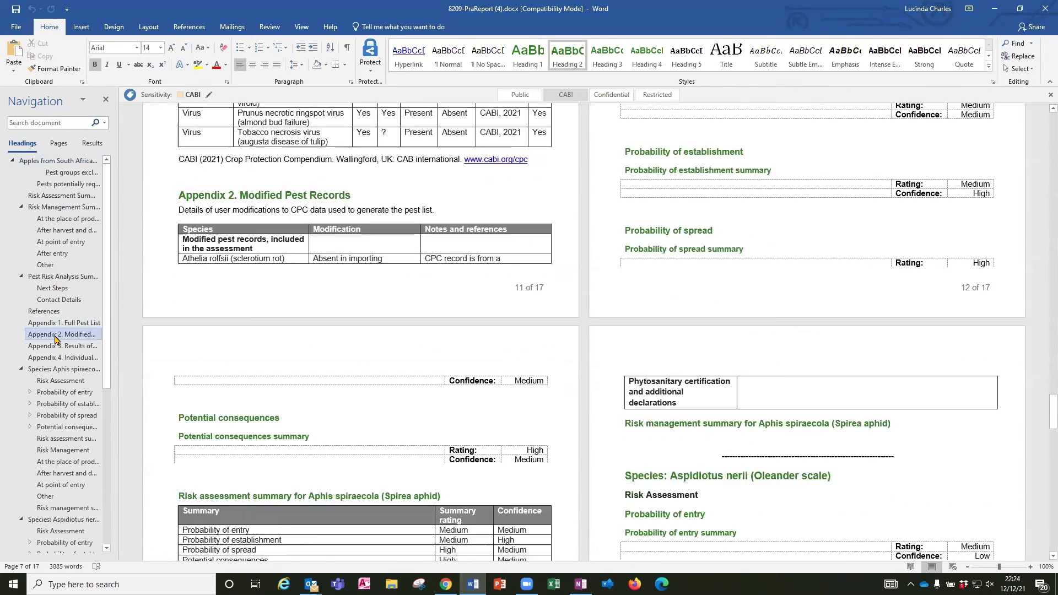
left_click(62, 369)
scroll(66, 374, "down", 3)
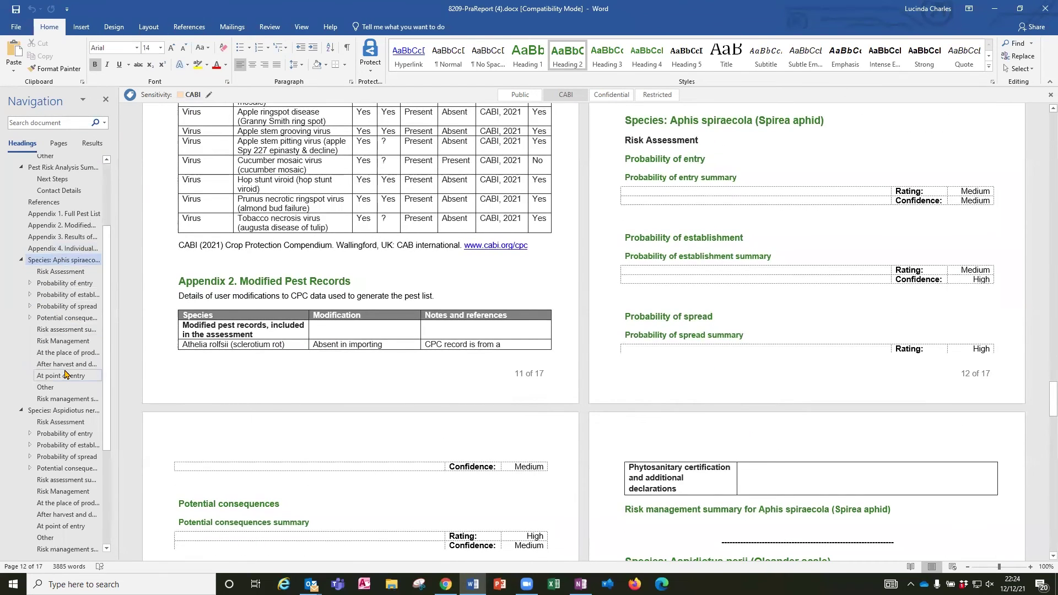
left_click(1044, 9)
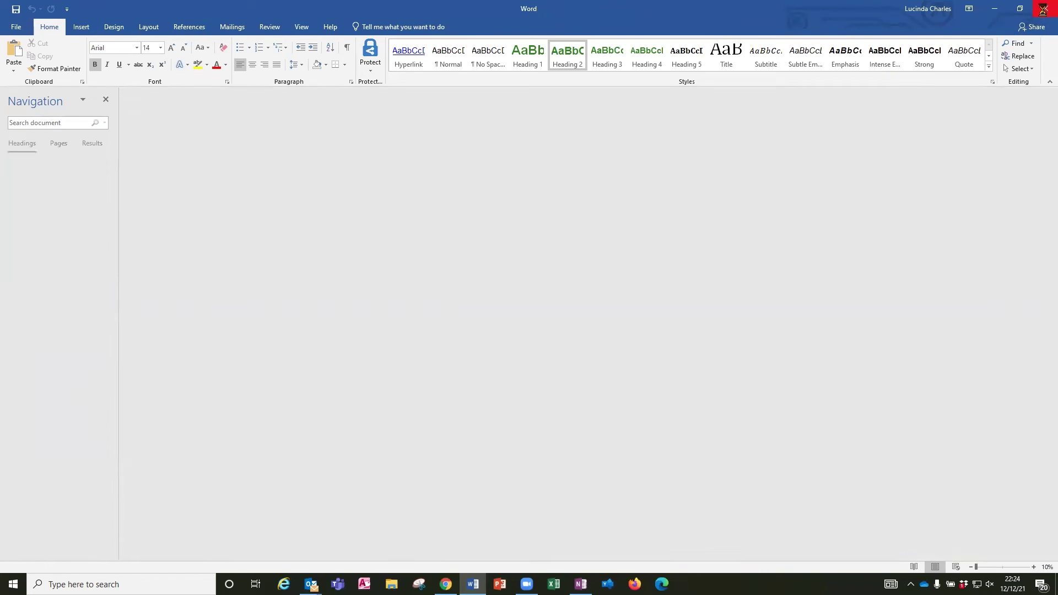
- Return to the Pest Risk Analysis Tool and go to its Home page
left_click(100, 10)
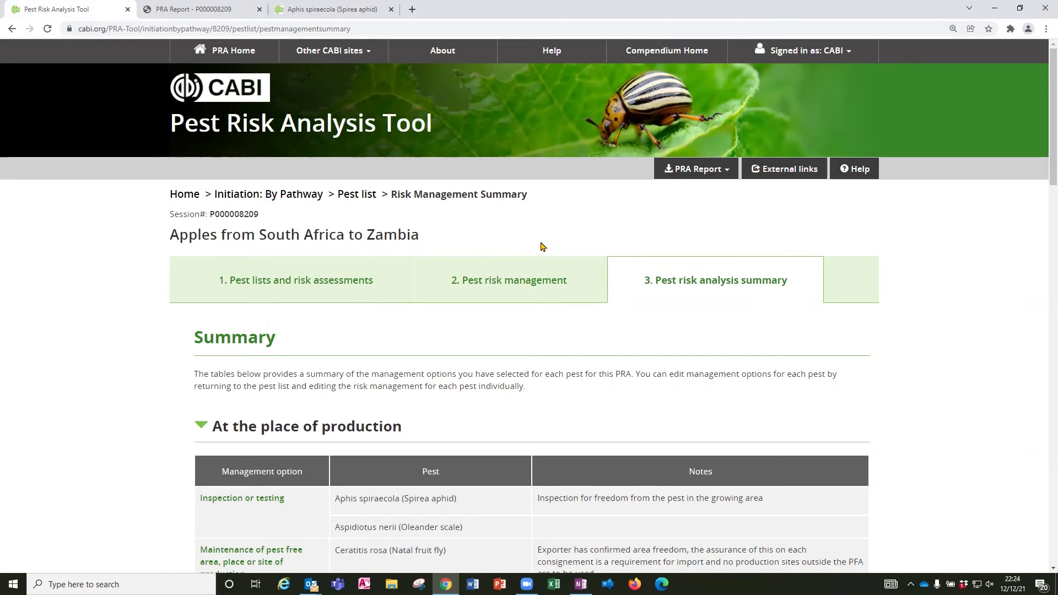
left_click(192, 199)
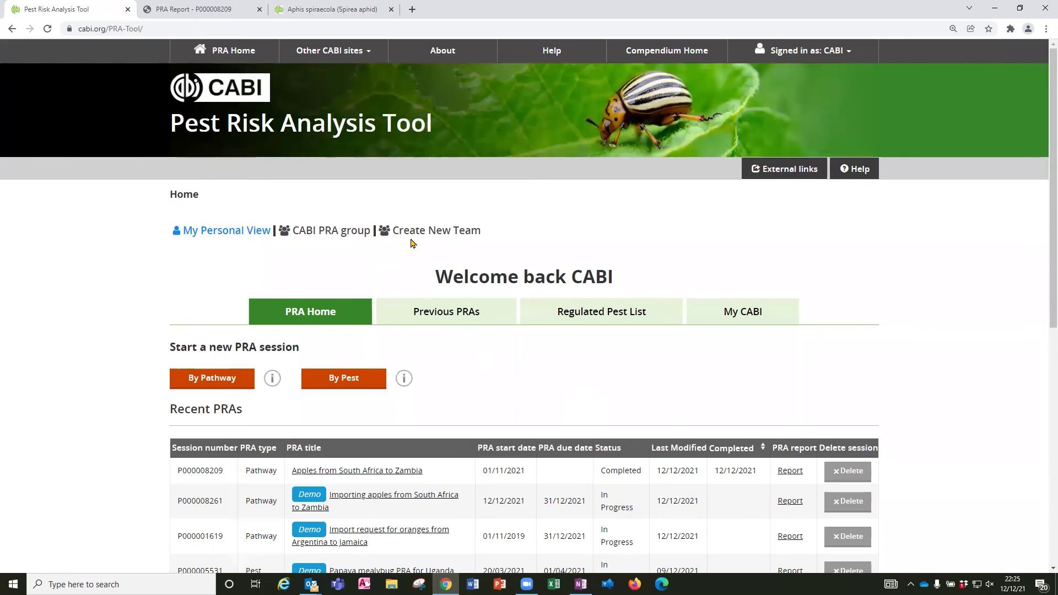
- Switch to the CABI PRA group team view to list its previous PRAs
left_click(343, 237)
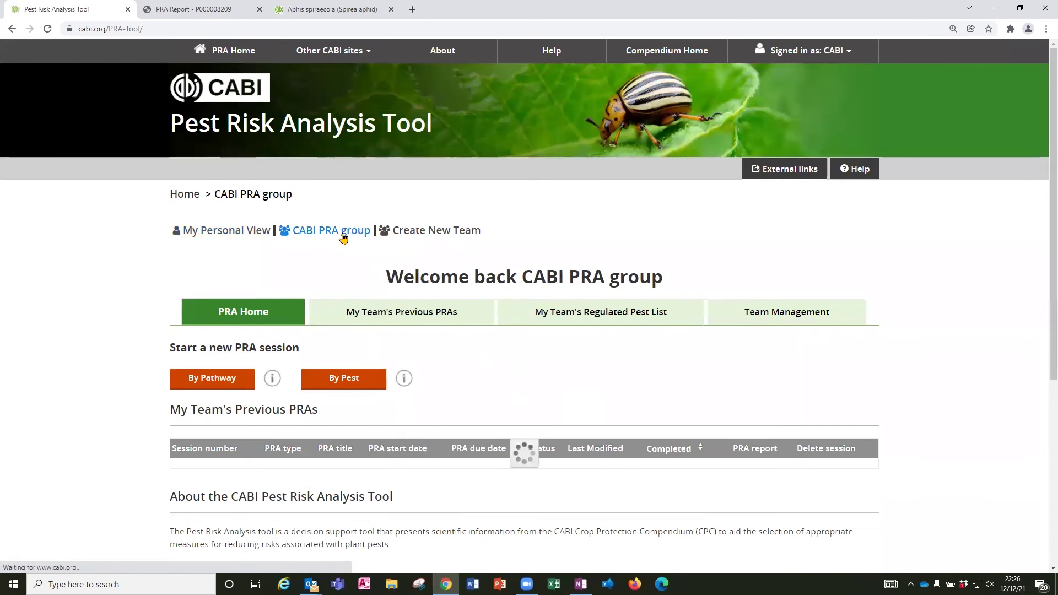
scroll(446, 370, "down", 2)
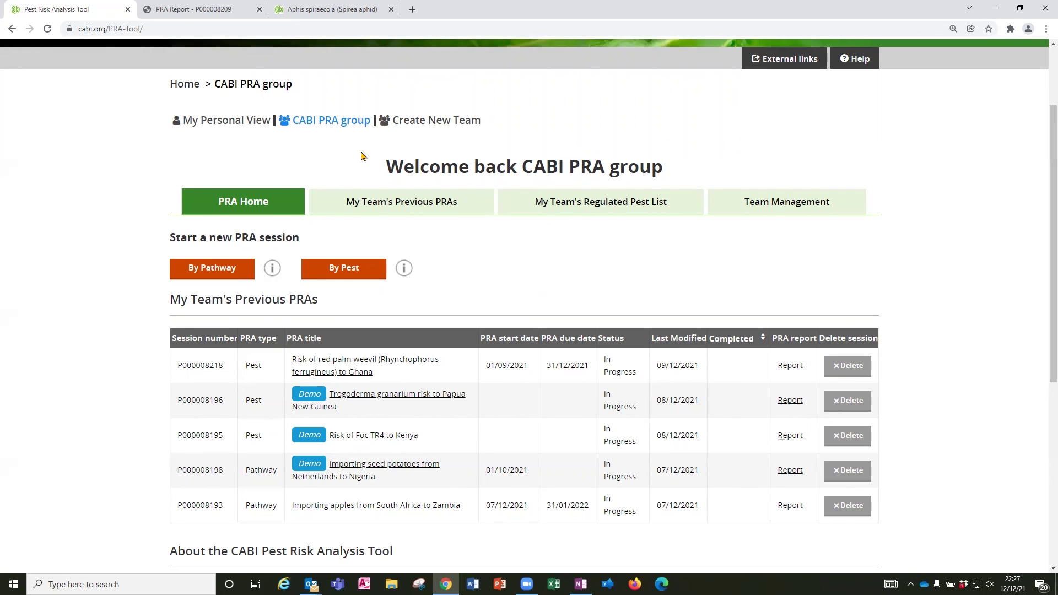
- Open the Help page with the user guides, login guides and training materials
left_click(861, 59)
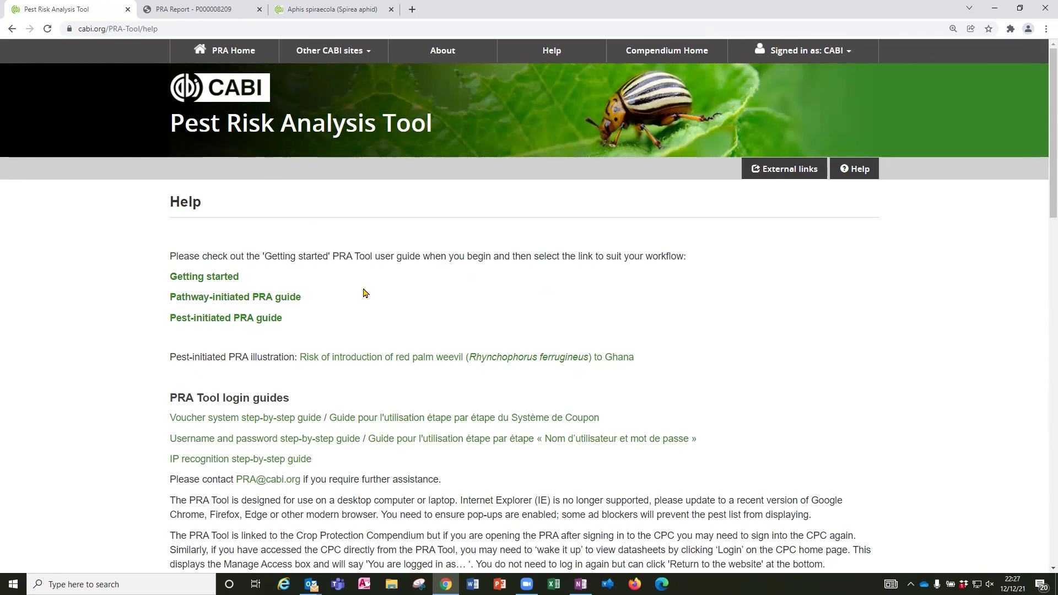
scroll(347, 317, "down", 1)
scroll(347, 314, "down", 1)
scroll(348, 312, "down", 2)
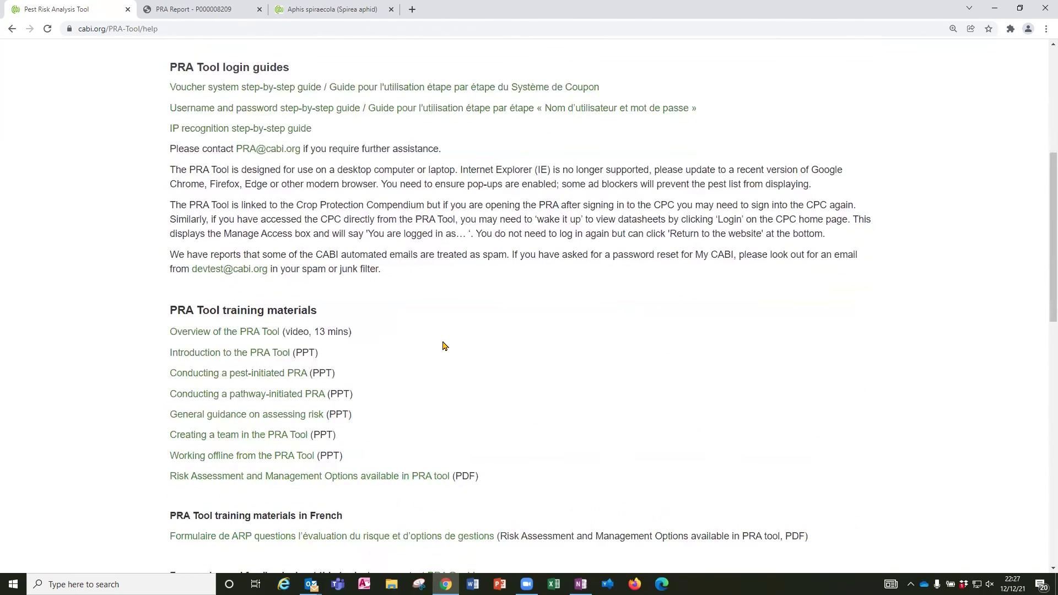
scroll(452, 328, "down", 1)
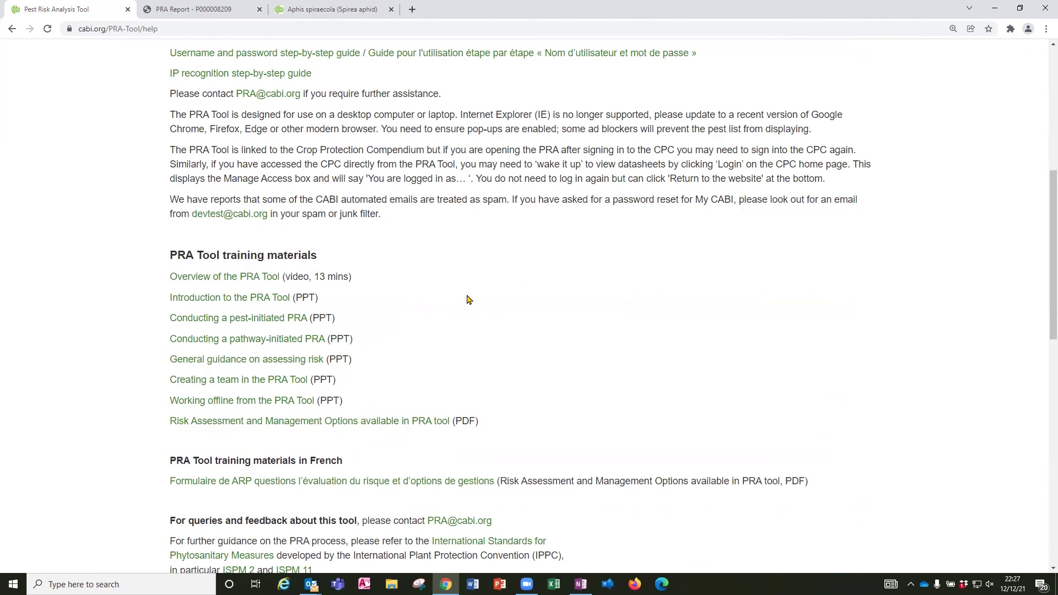
scroll(582, 322, "down", 1)
scroll(583, 323, "down", 1)
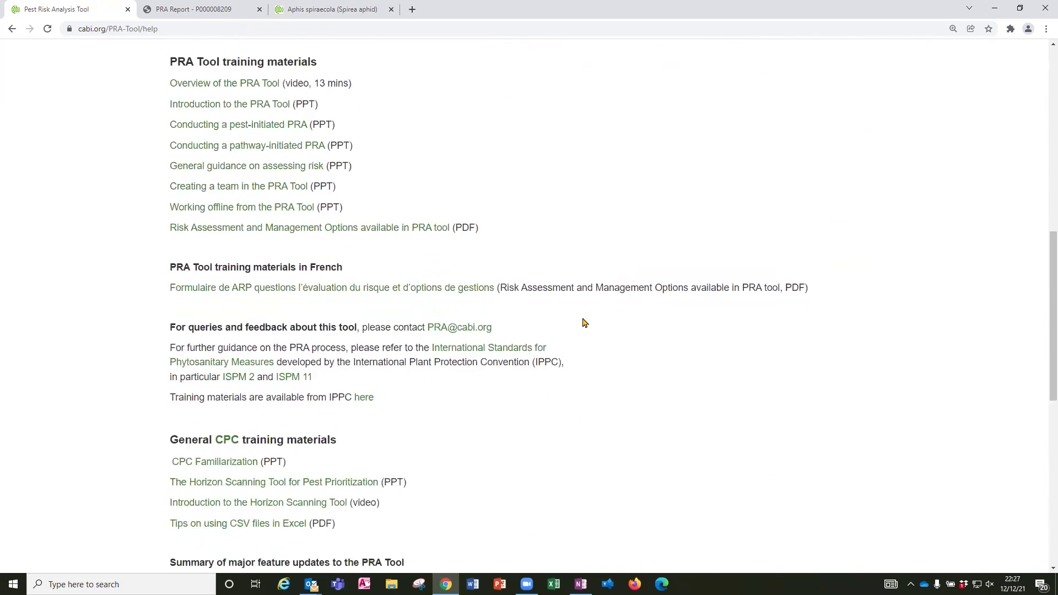
scroll(582, 323, "down", 2)
scroll(582, 322, "down", 1)
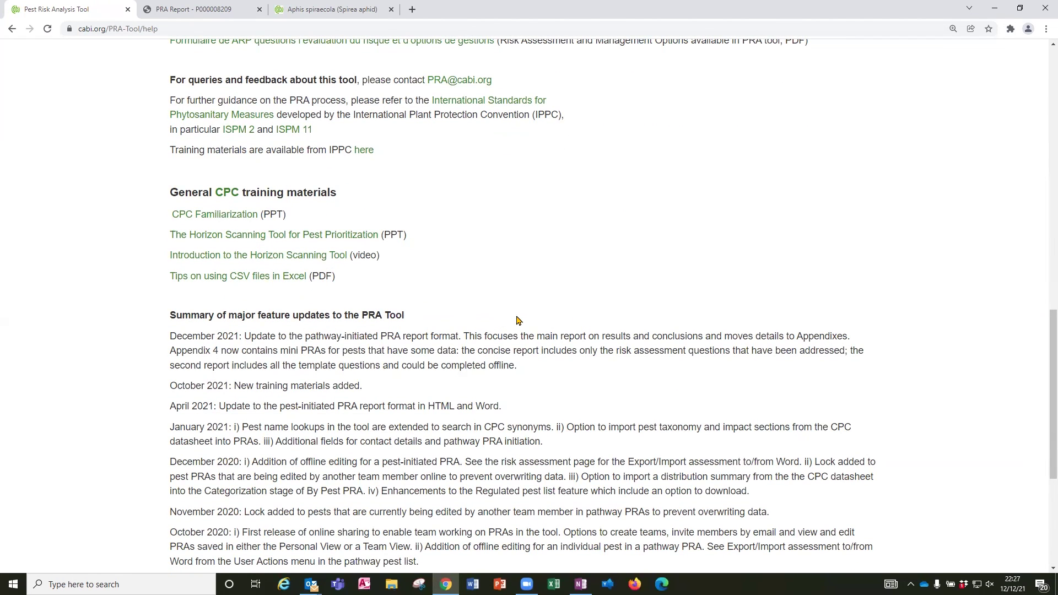
scroll(517, 321, "up", 1)
scroll(517, 320, "up", 1)
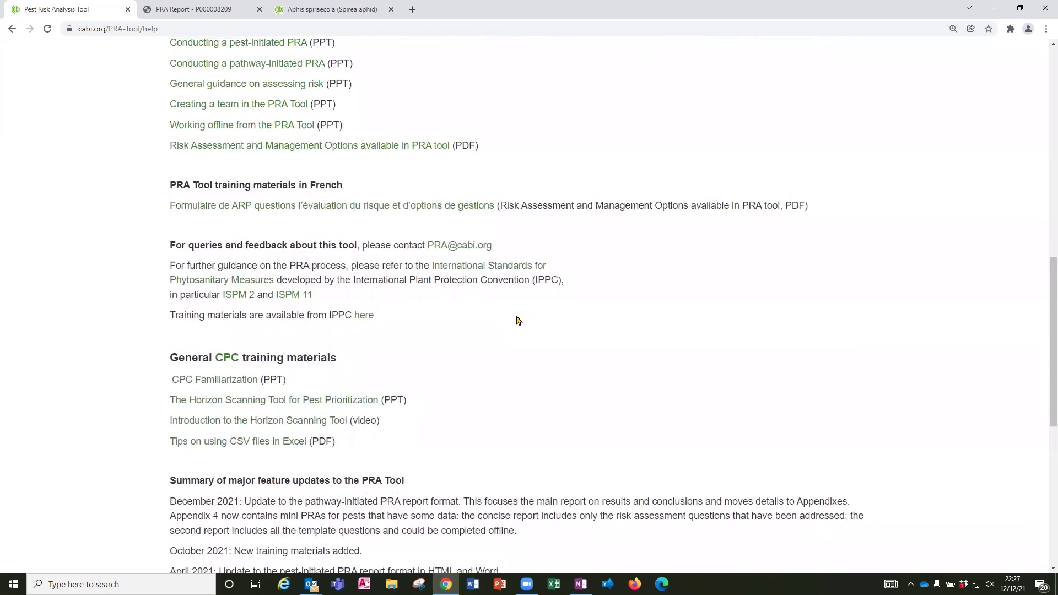
scroll(516, 320, "up", 2)
scroll(517, 320, "up", 1)
scroll(517, 320, "up", 1)
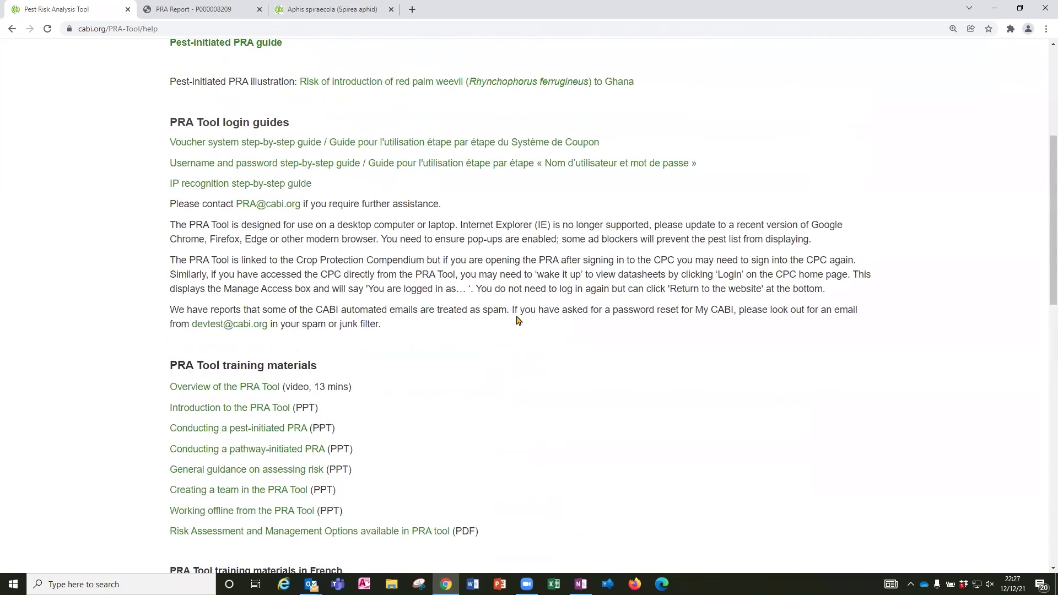
scroll(517, 320, "up", 2)
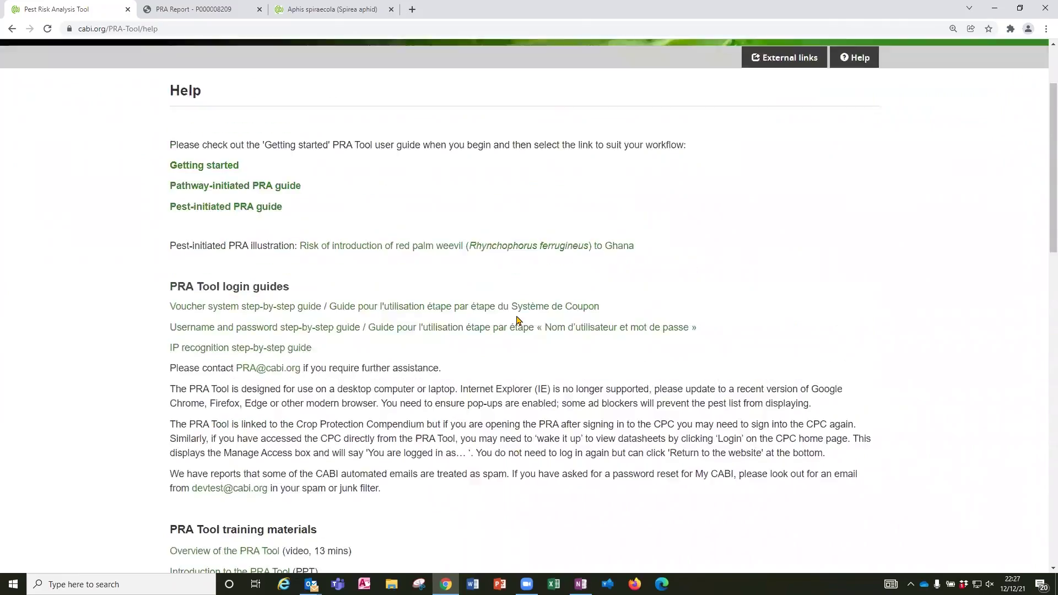
scroll(516, 320, "up", 1)
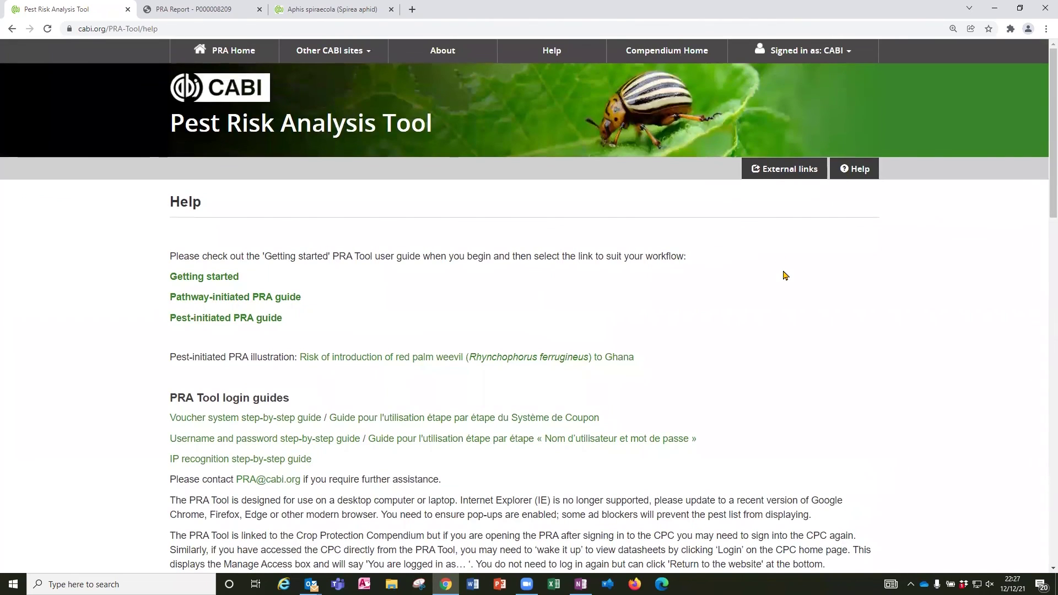